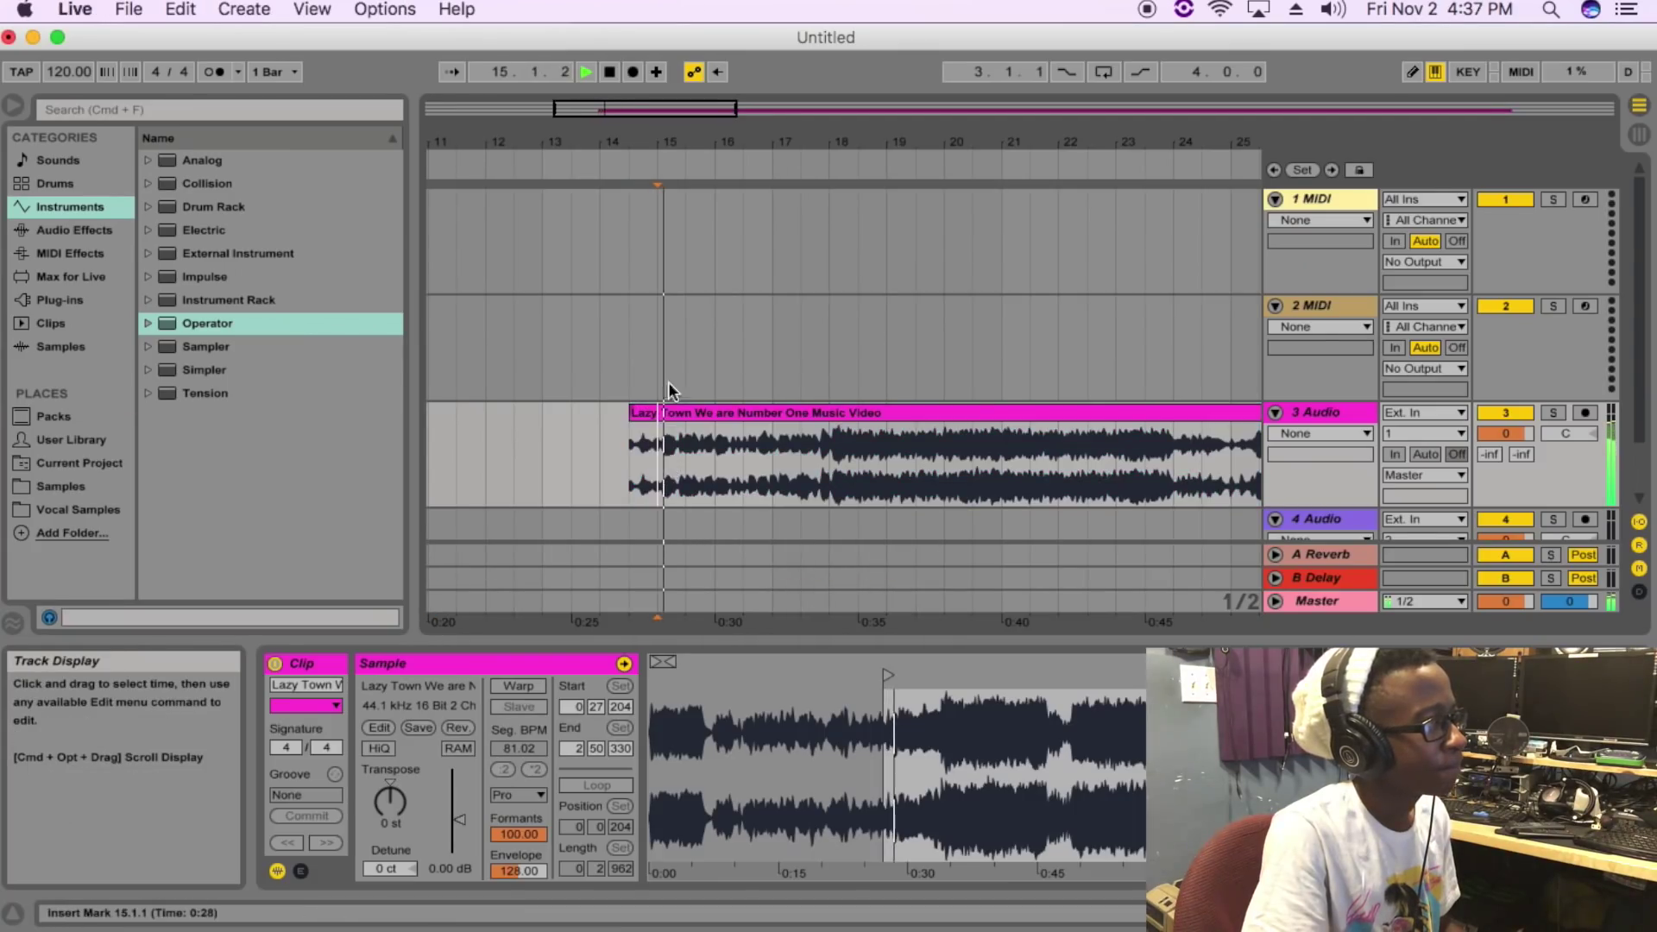
# Step: Audition the Lazy Town audio on the 3 Audio track around bar 14, including the short slice cut from it
pyautogui.moveTo(636, 113); pyautogui.dragTo(616, 155)
pyautogui.press('space')
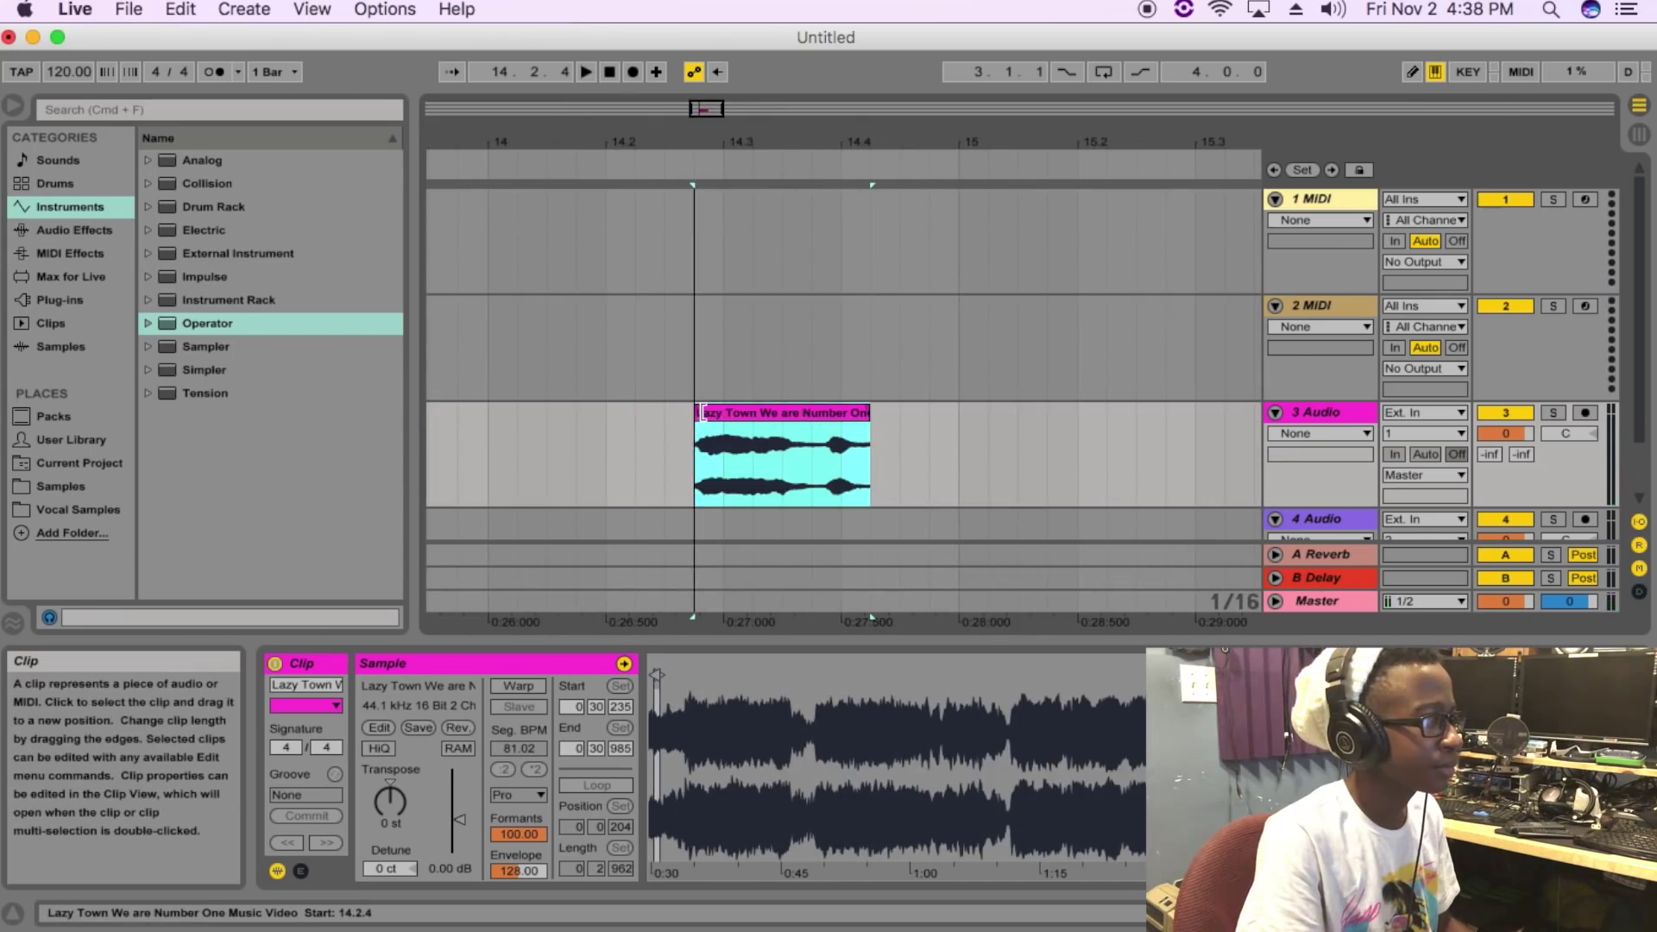
pyautogui.press('space')
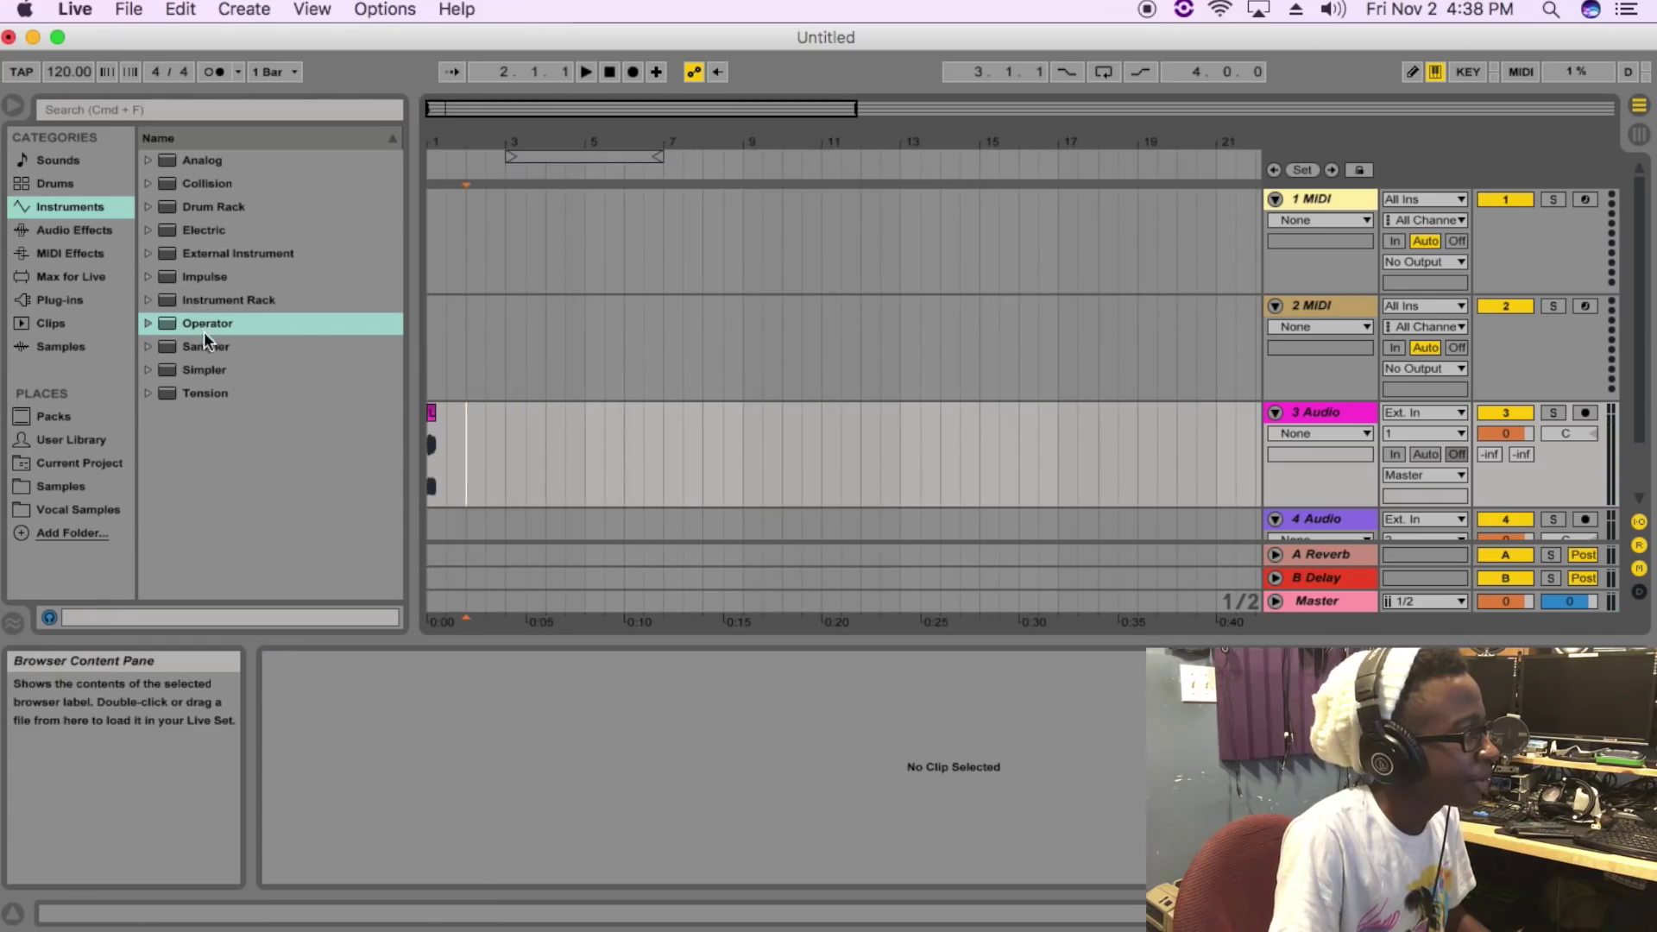
# Step: Load Sampler onto the 2 MIDI track and drop the short Lazy Town slice in as its sample
pyautogui.moveTo(204, 345); pyautogui.dragTo(1239, 335)
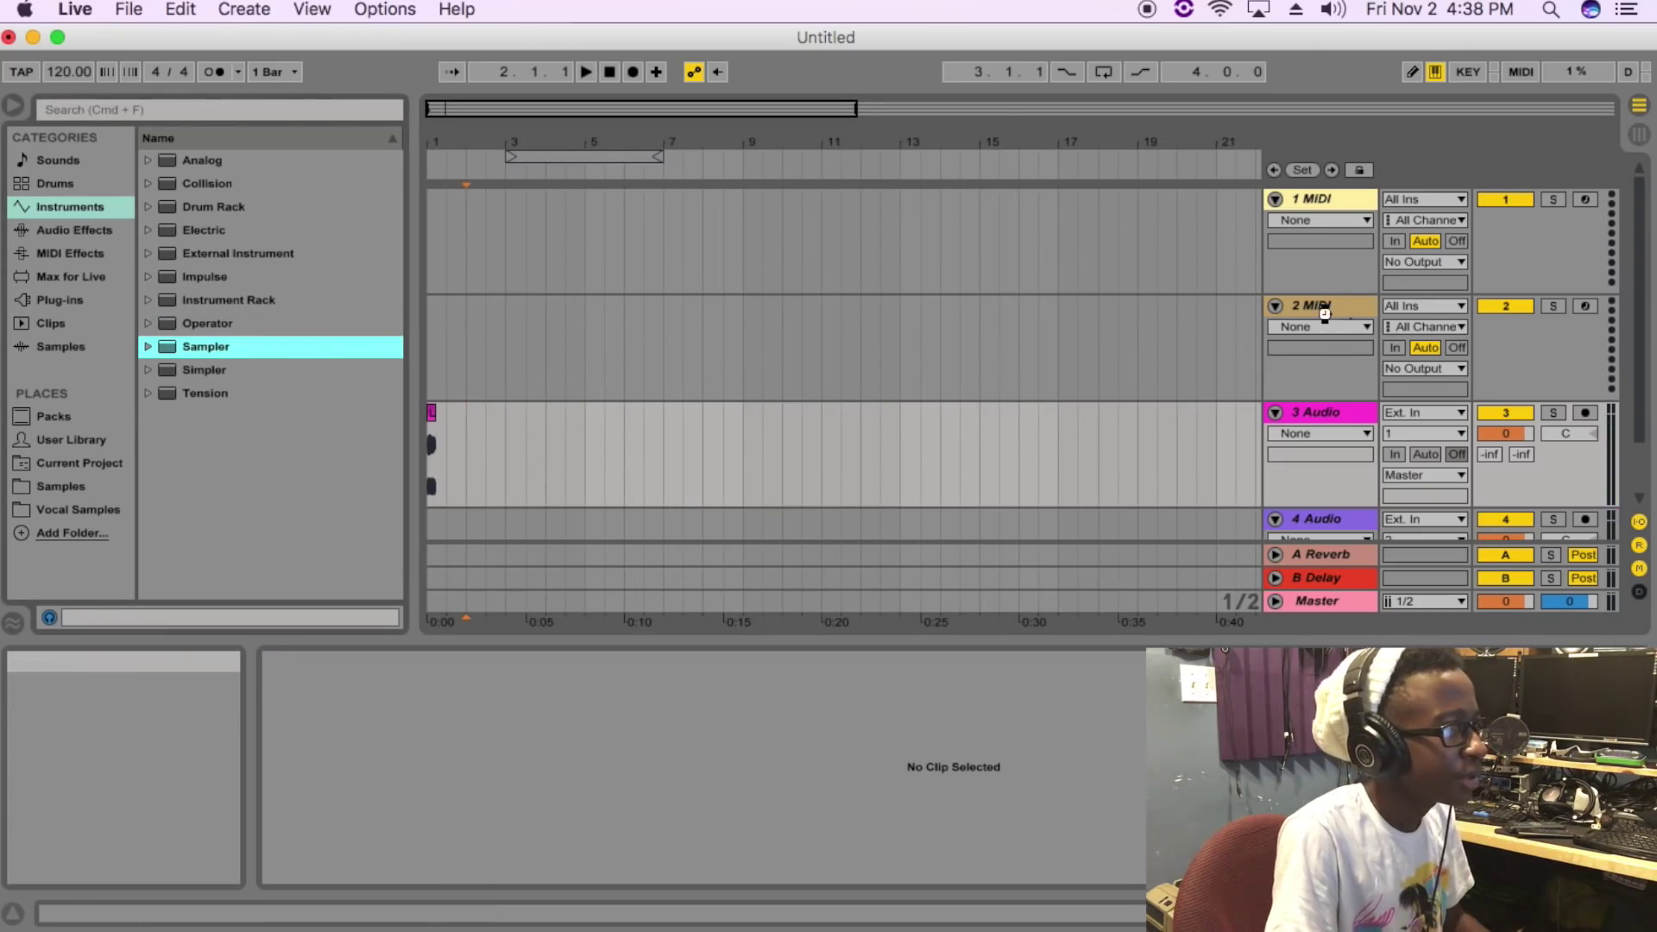
pyautogui.moveTo(1325, 314); pyautogui.dragTo(1321, 307)
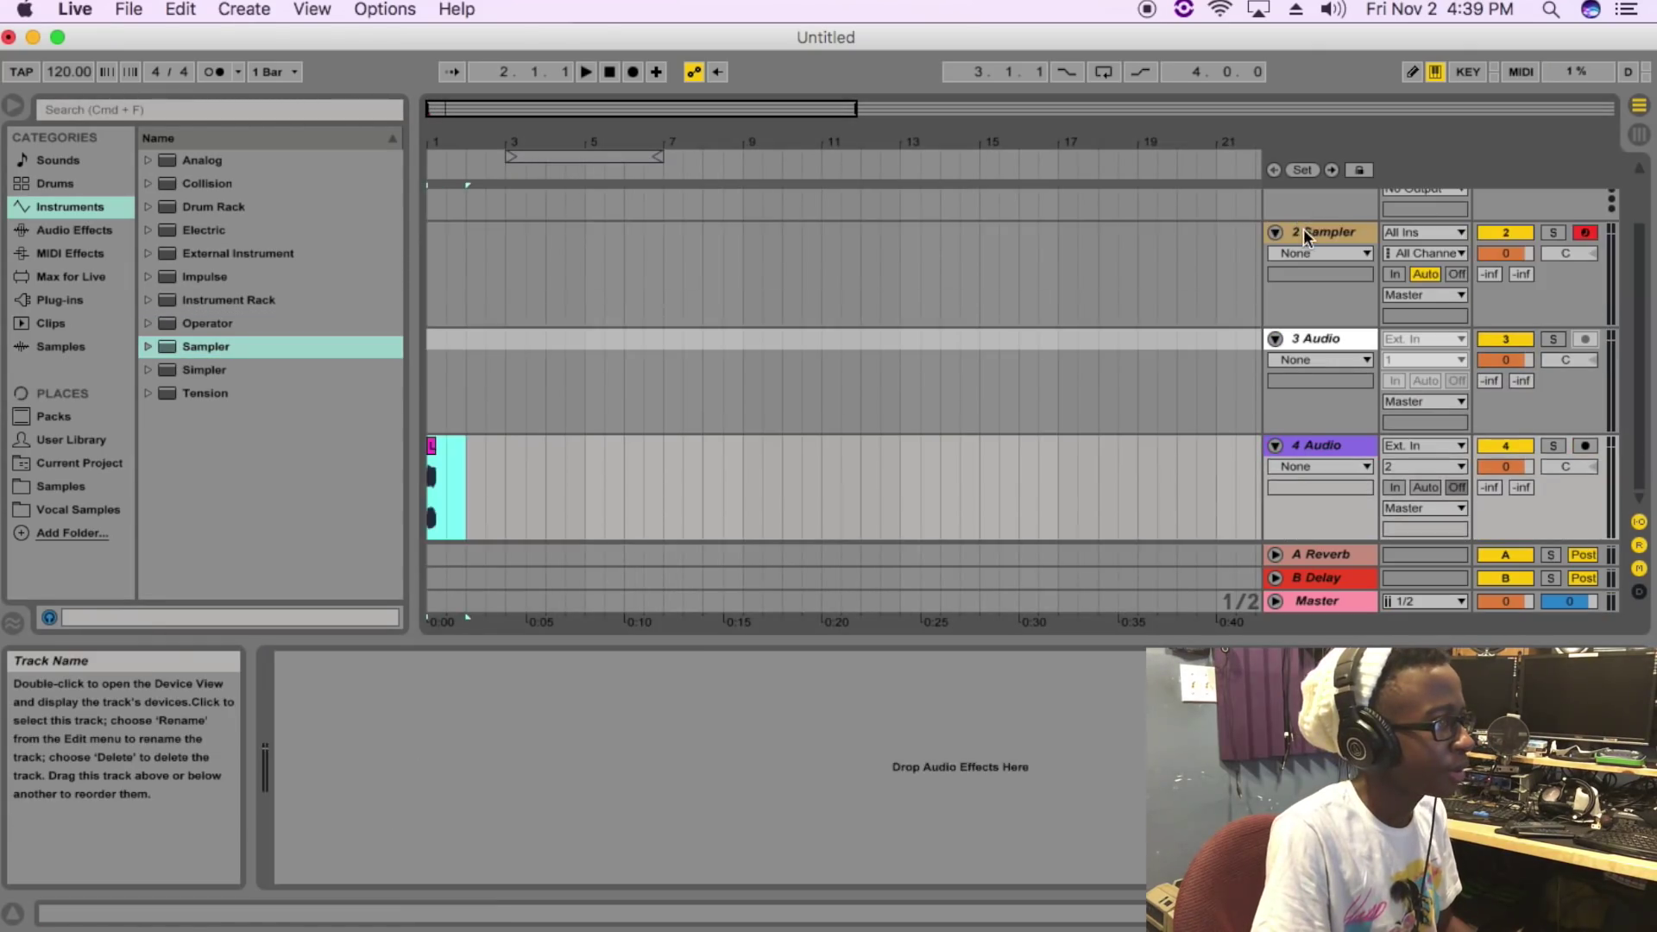
pyautogui.click(1304, 232)
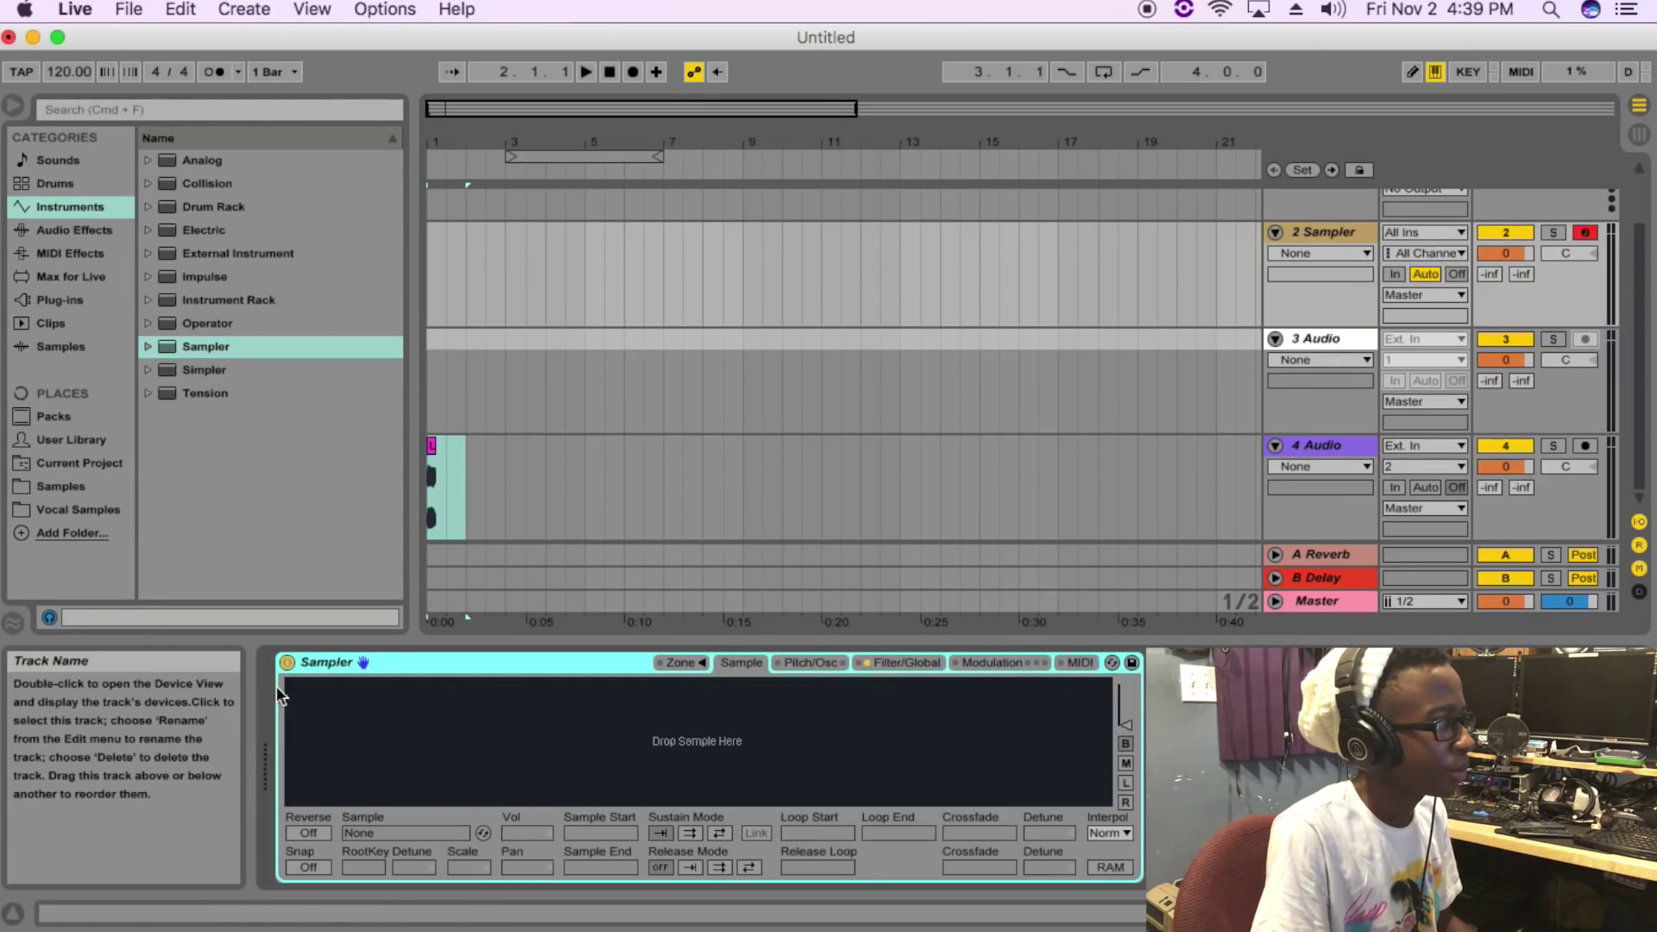
pyautogui.moveTo(430, 442); pyautogui.dragTo(471, 715)
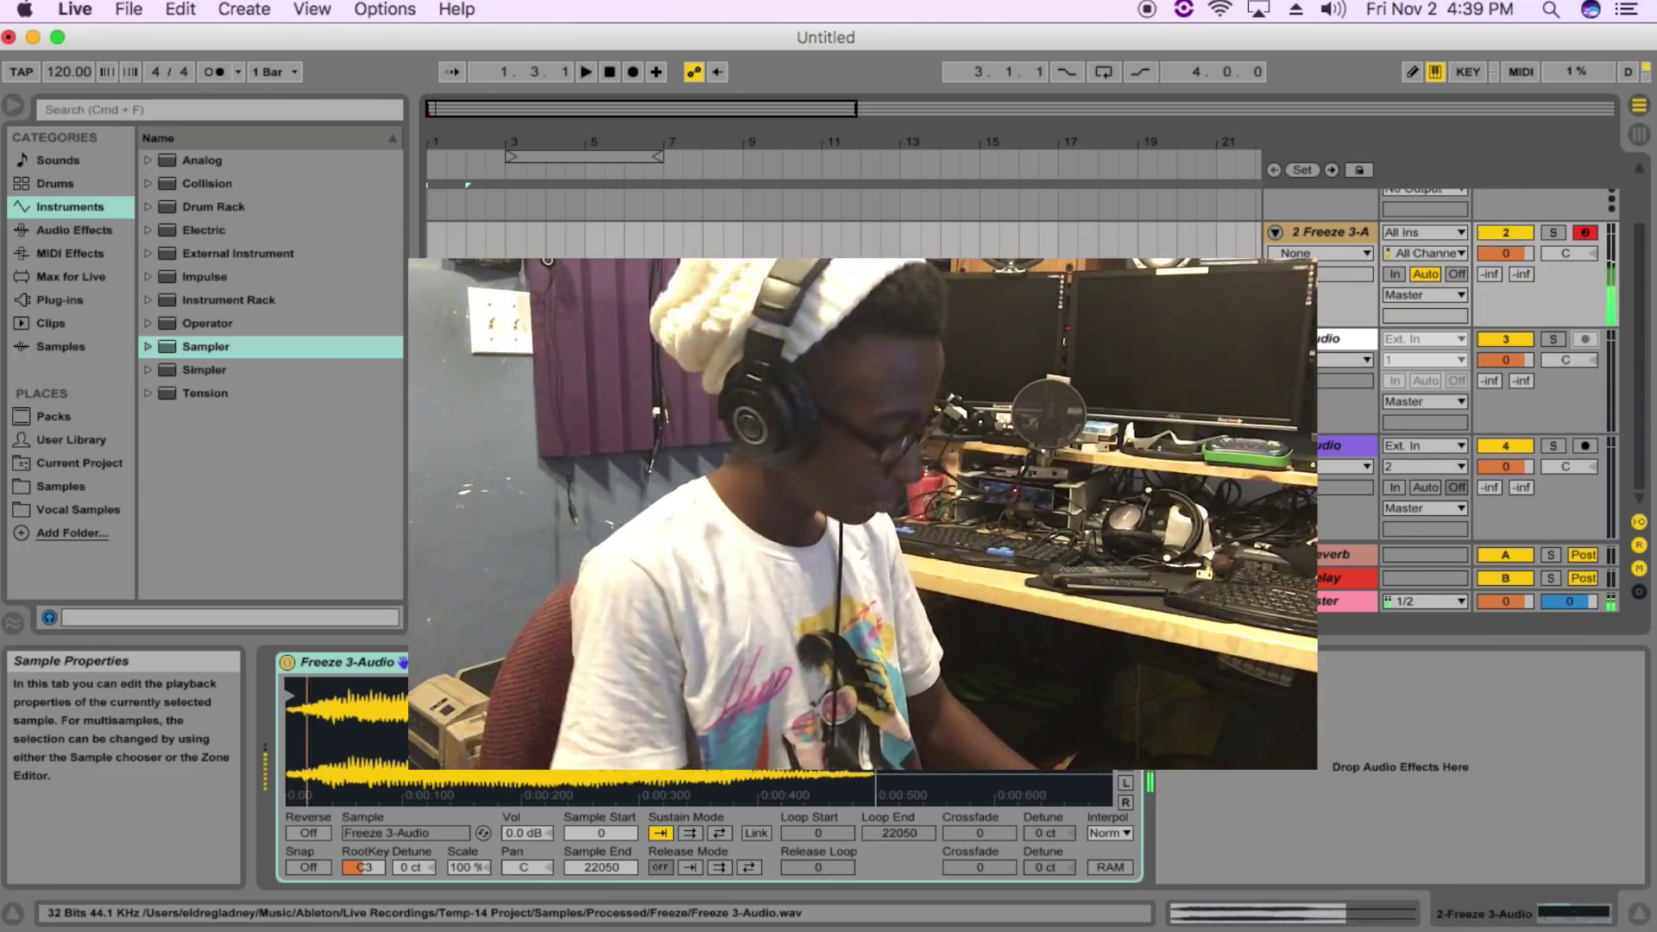
# Step: Record a rhythmic MIDI pattern with the slice on the Sampler track, starting at bar 1
pyautogui.click(634, 73)
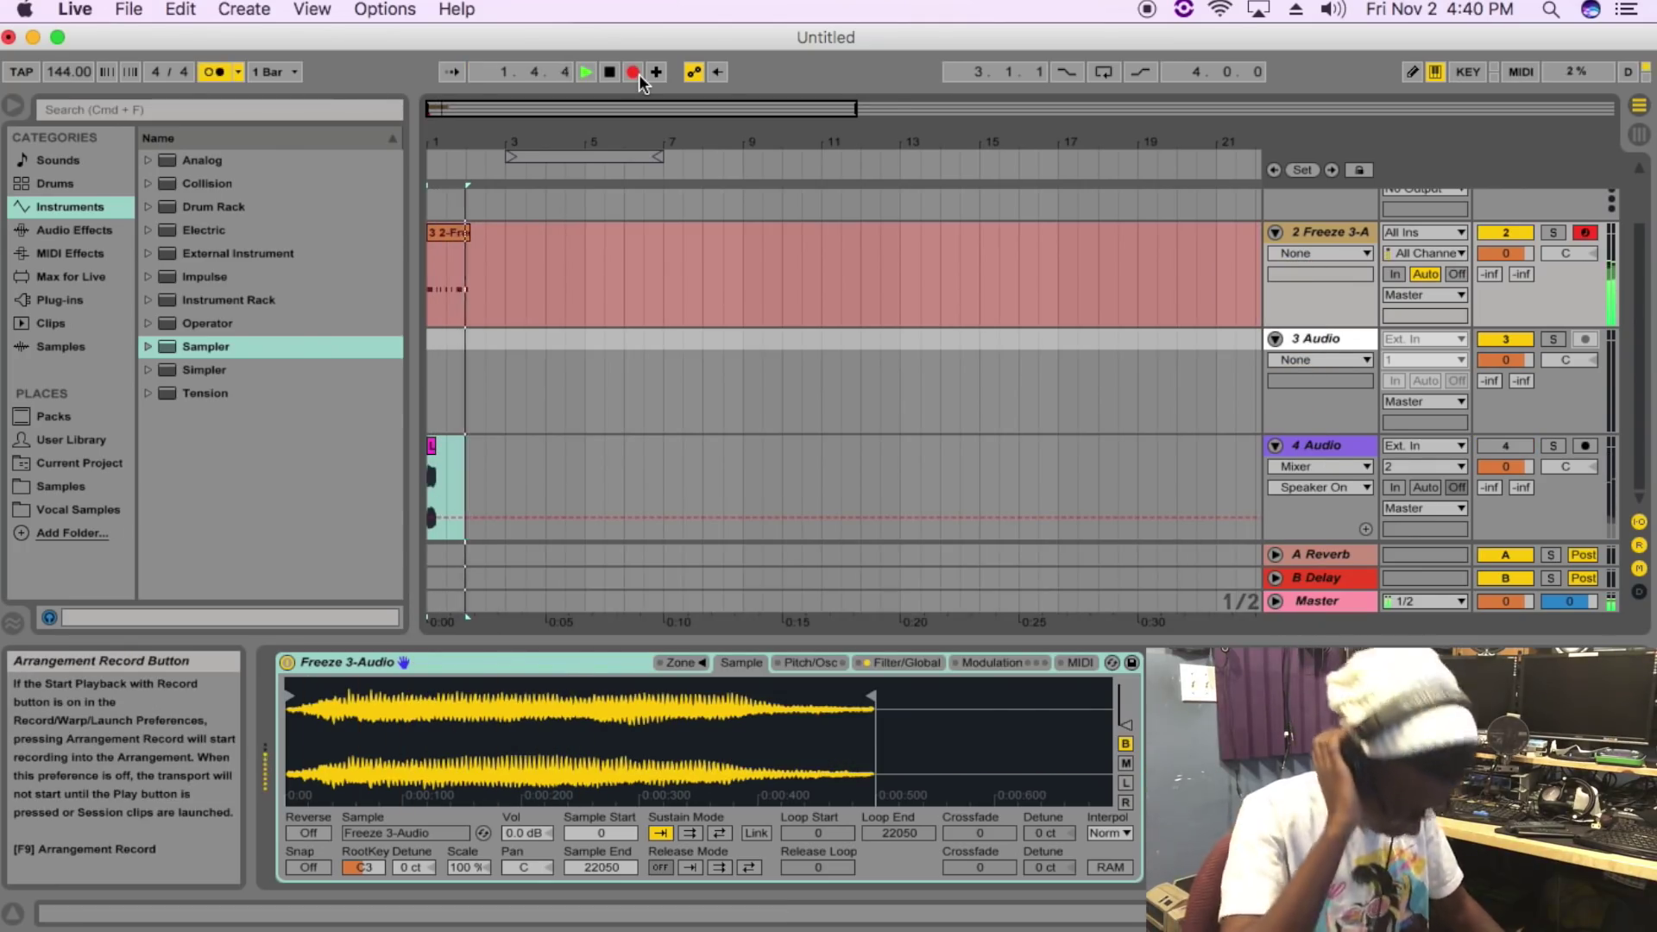
pyautogui.press('space')
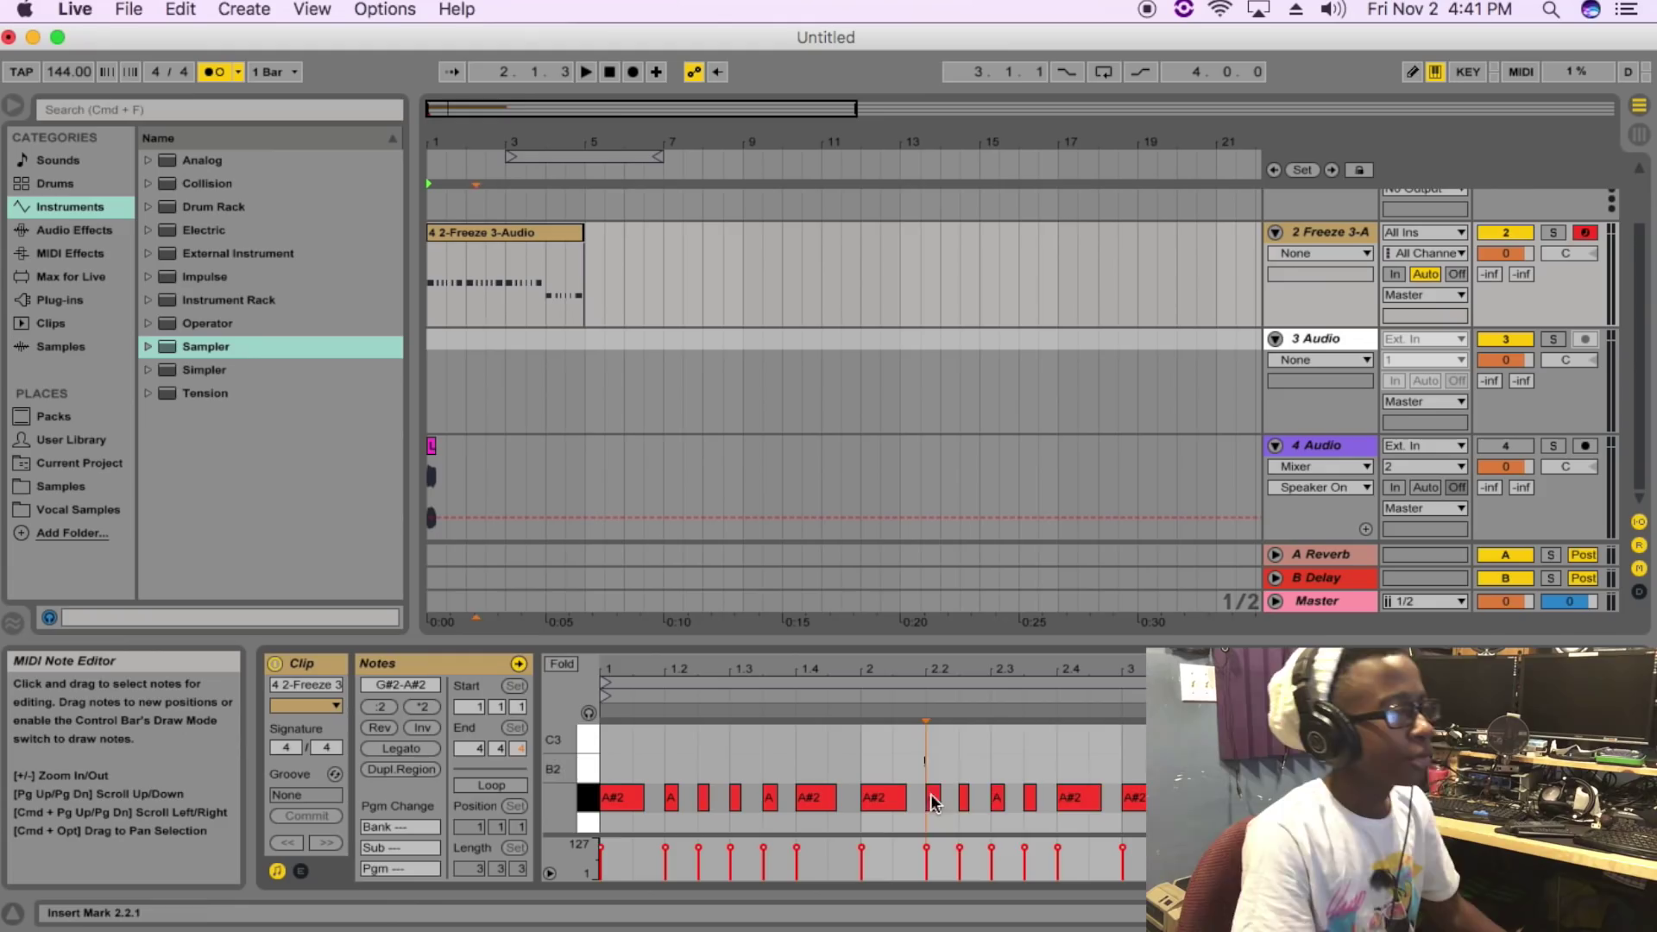
# Step: Select the A#2 notes from 2.2 to 2.4 in the recorded clip and shift them to a higher pitch
pyautogui.moveTo(925, 758); pyautogui.dragTo(1089, 808)
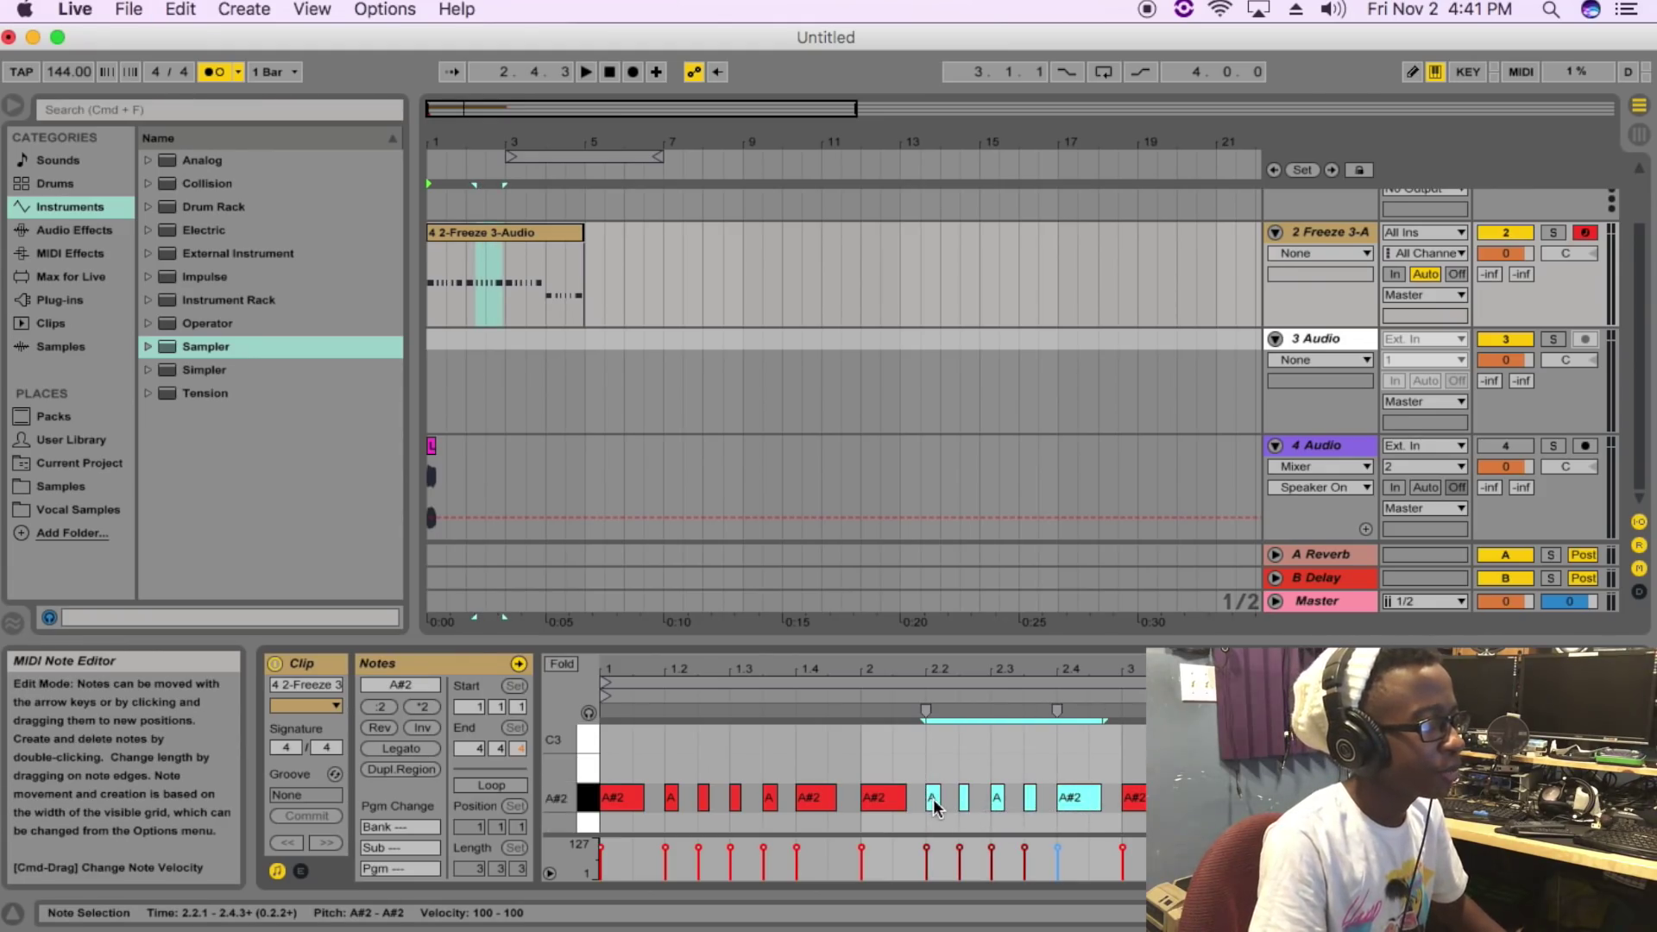
pyautogui.scroll(2, 934, 797)
pyautogui.scroll(-1, 933, 807)
pyautogui.moveTo(934, 827); pyautogui.dragTo(934, 743)
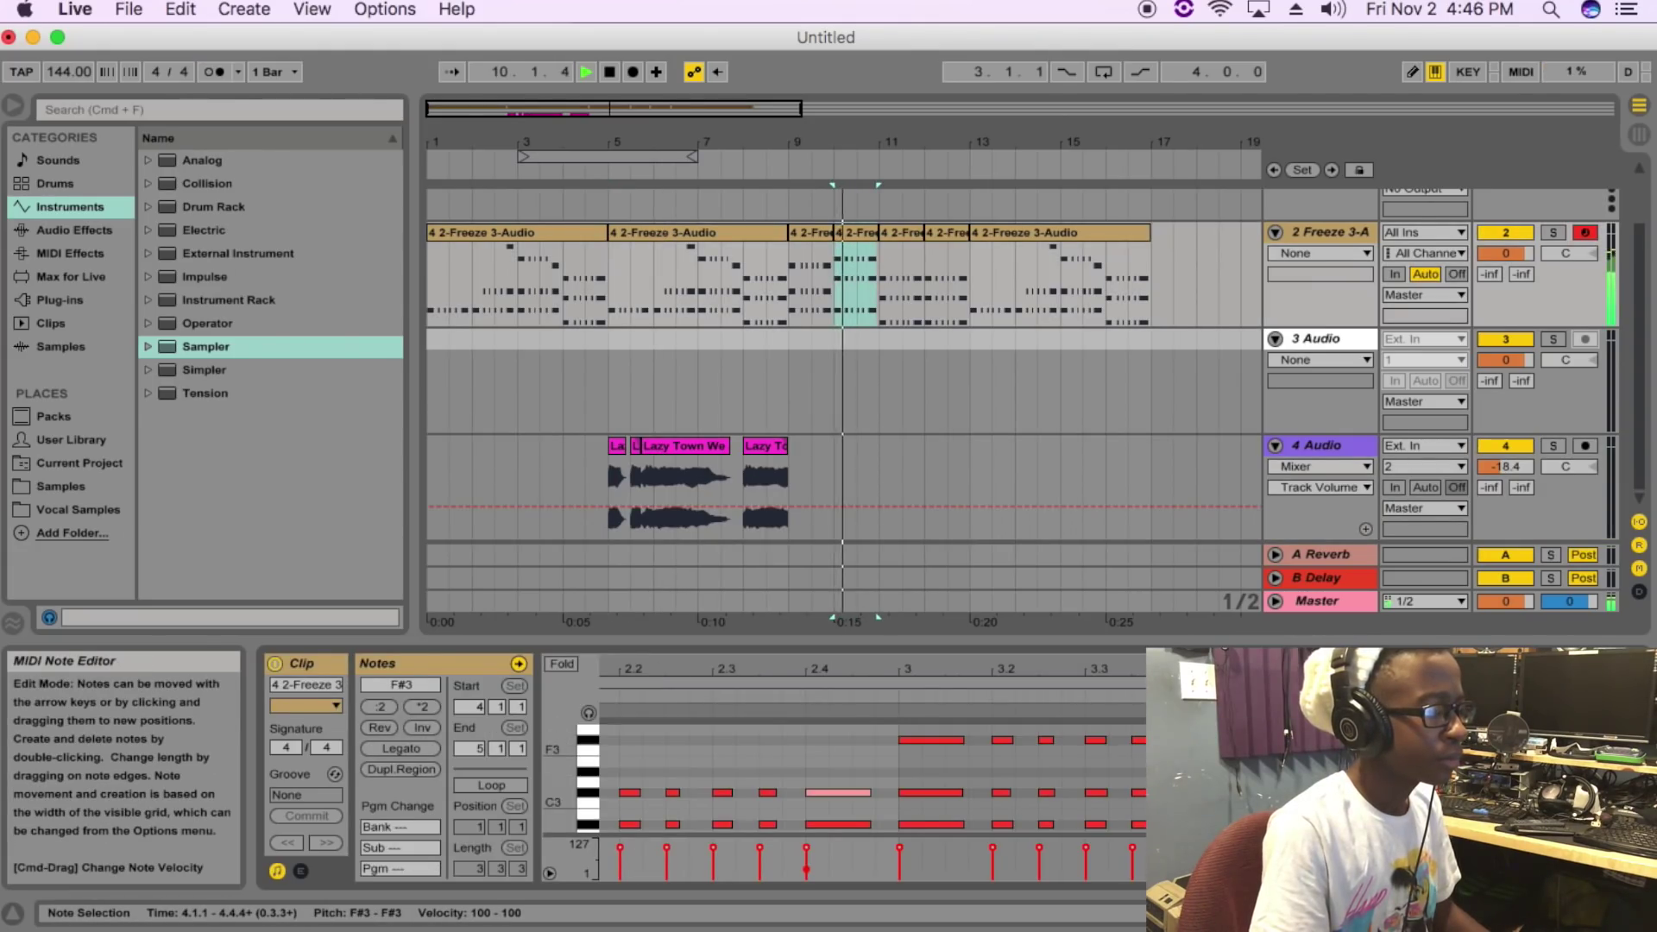
# Step: Audition the track 2 clip at bar 10 and select its C#3 notes
pyautogui.press('space')
pyautogui.click(1295, 776)
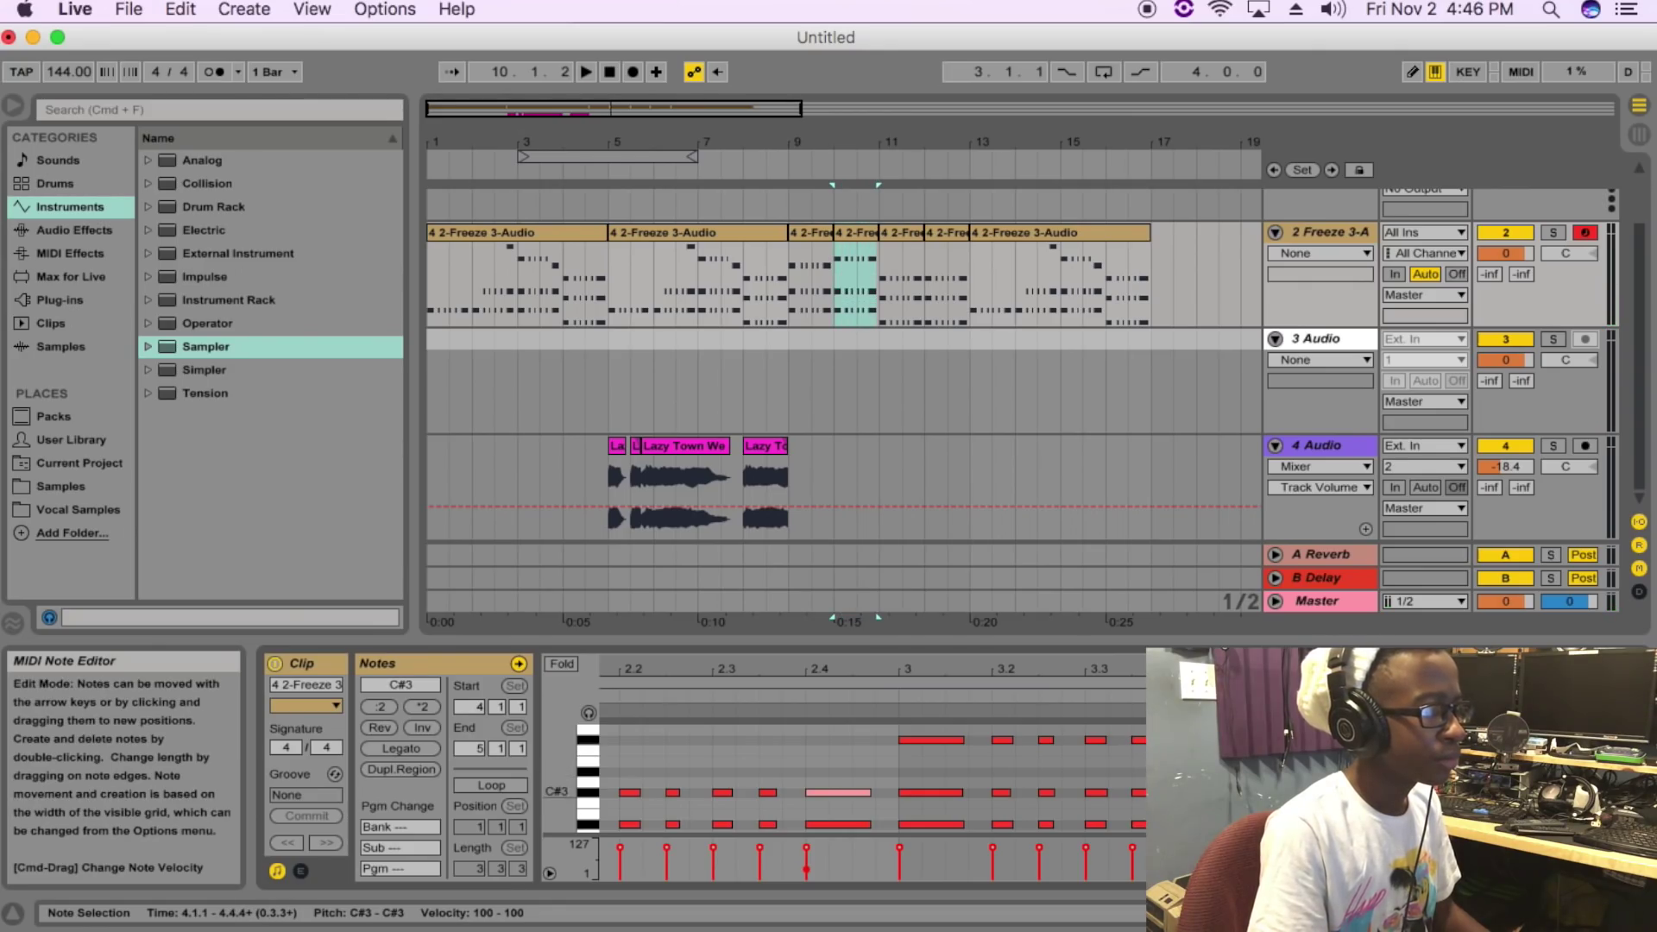
pyautogui.click(856, 446)
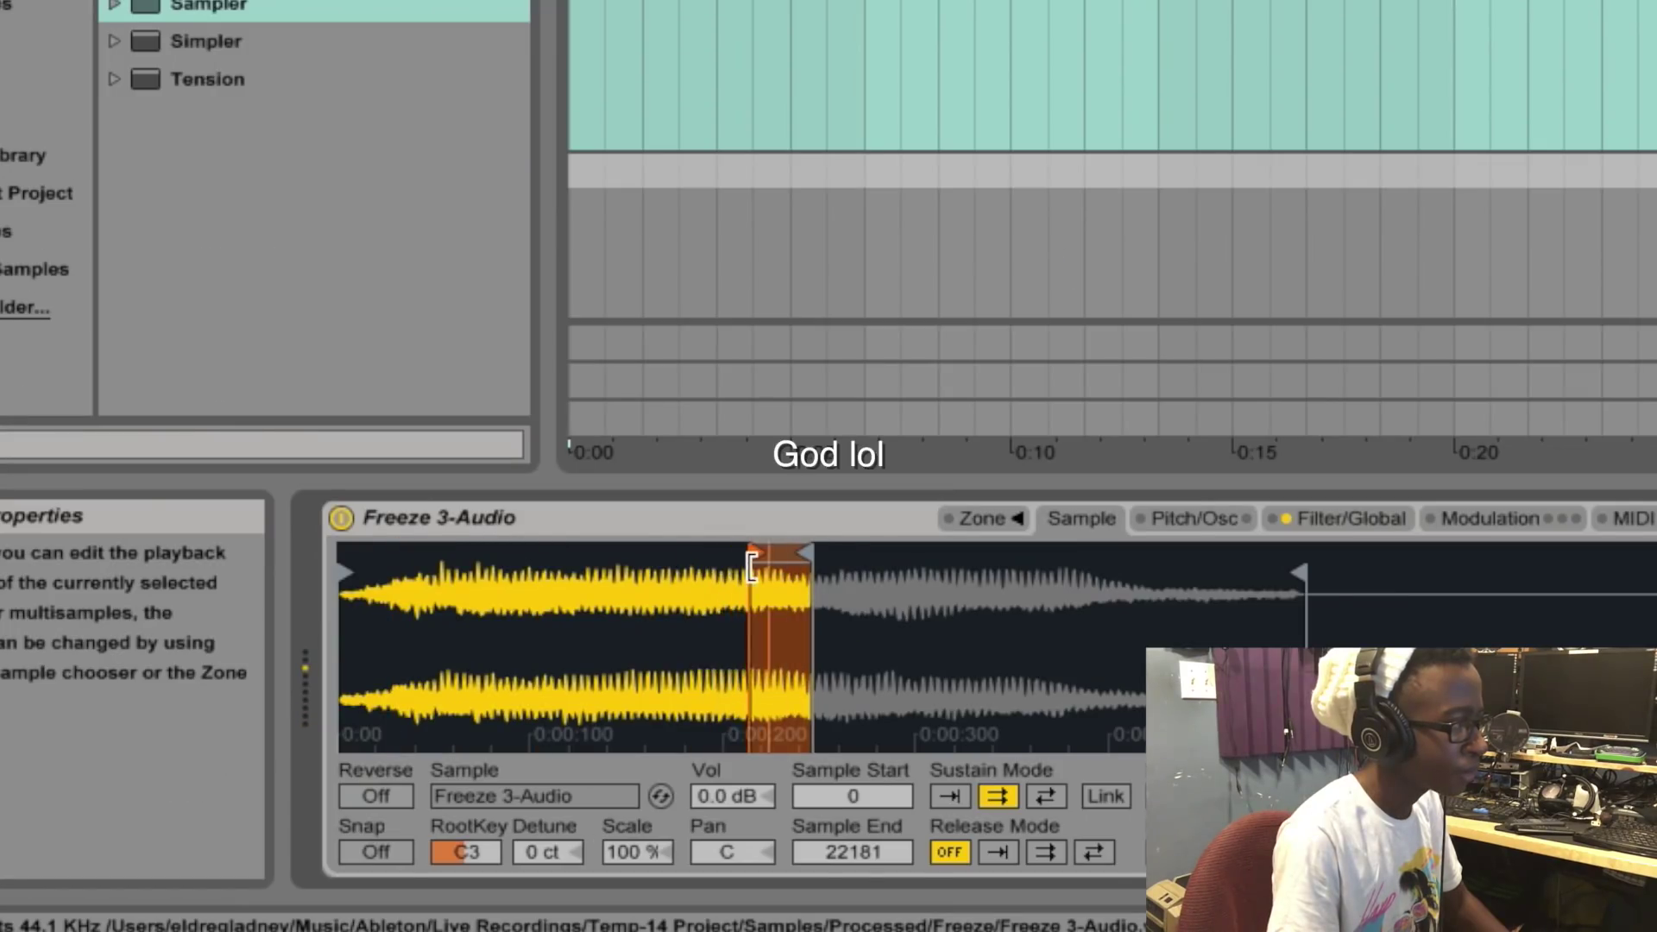
# Step: Reposition Sampler's sustain loop on the Freeze 3-Audio sample and set the sustain mode to back-and-forth looping
pyautogui.moveTo(752, 567)
pyautogui.mouseDown()
pyautogui.moveTo(703, 574)
pyautogui.moveTo(927, 550)
pyautogui.mouseUp()
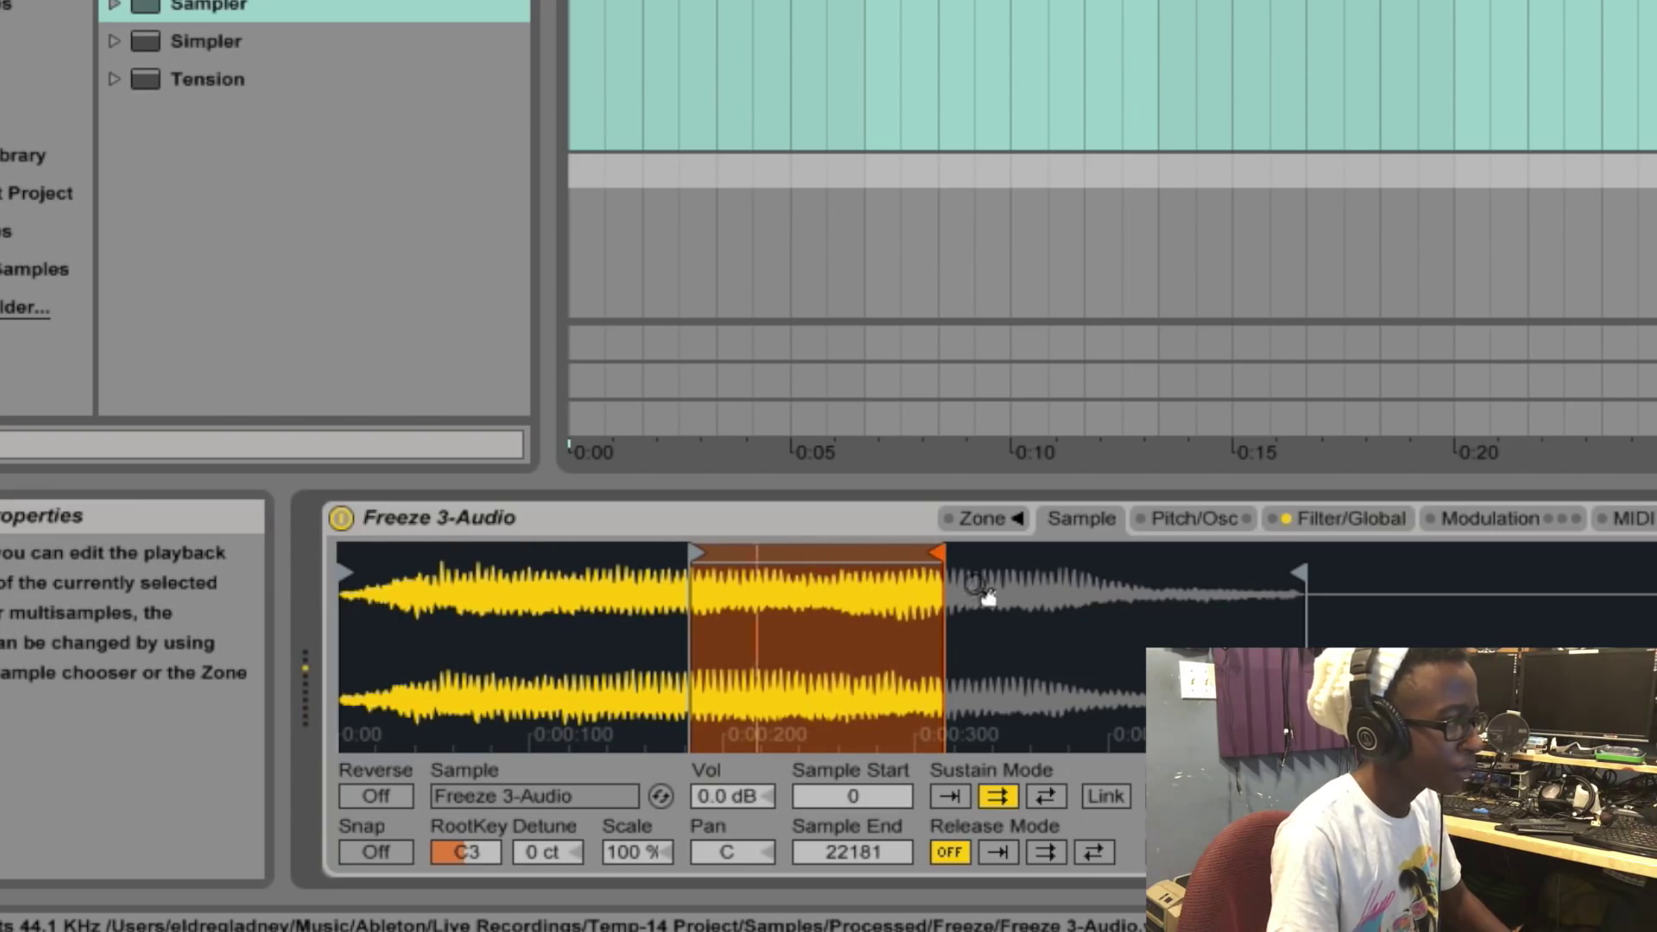
pyautogui.click(1046, 794)
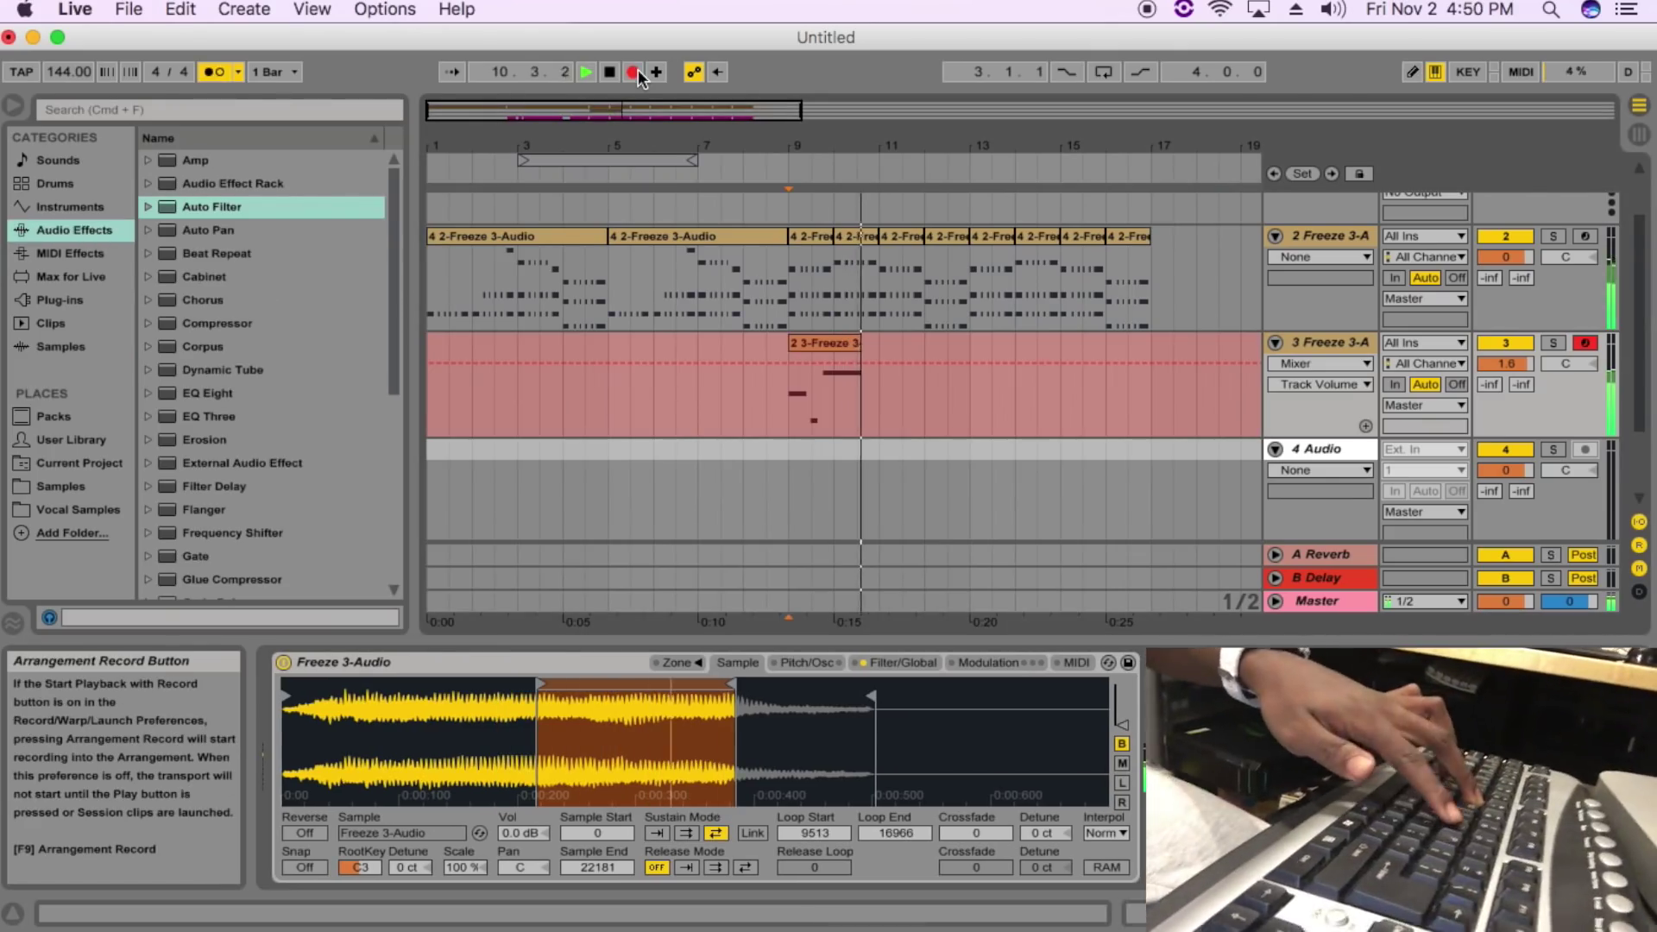
# Step: Record a melody with the looped sample on the 3 Freeze 3-Audio track, starting at bar 9
pyautogui.press('k')
pyautogui.press('g')
pyautogui.press('d')
pyautogui.press('d')
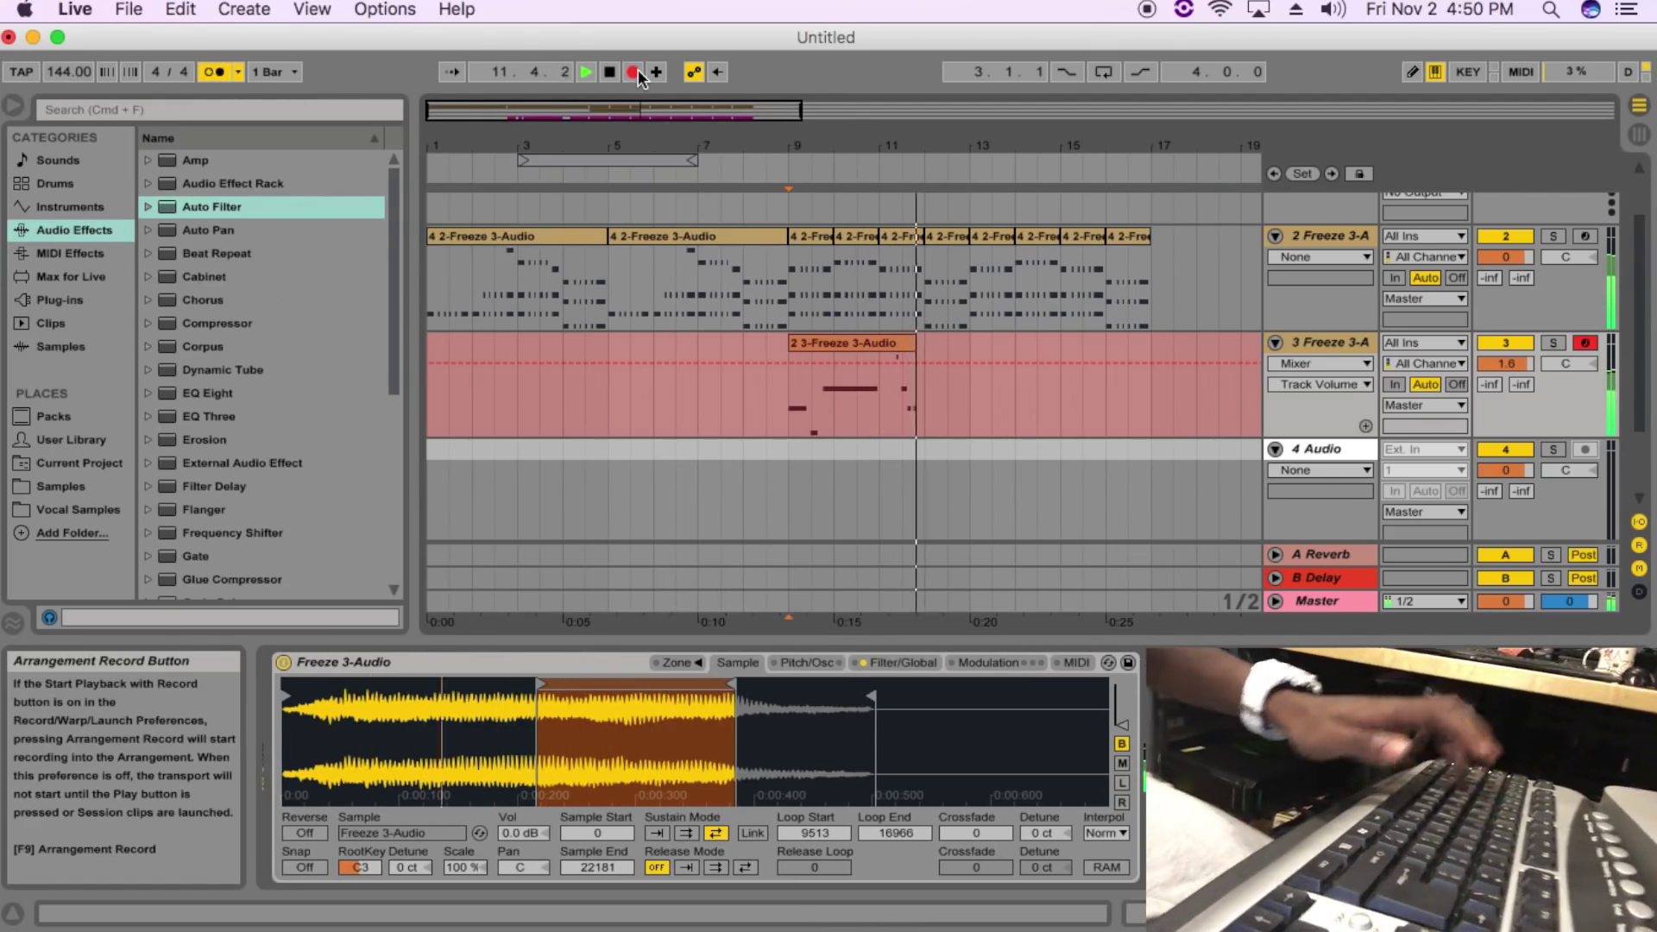
pyautogui.press('s')
pyautogui.press('s')
pyautogui.press('d')
pyautogui.press('s')
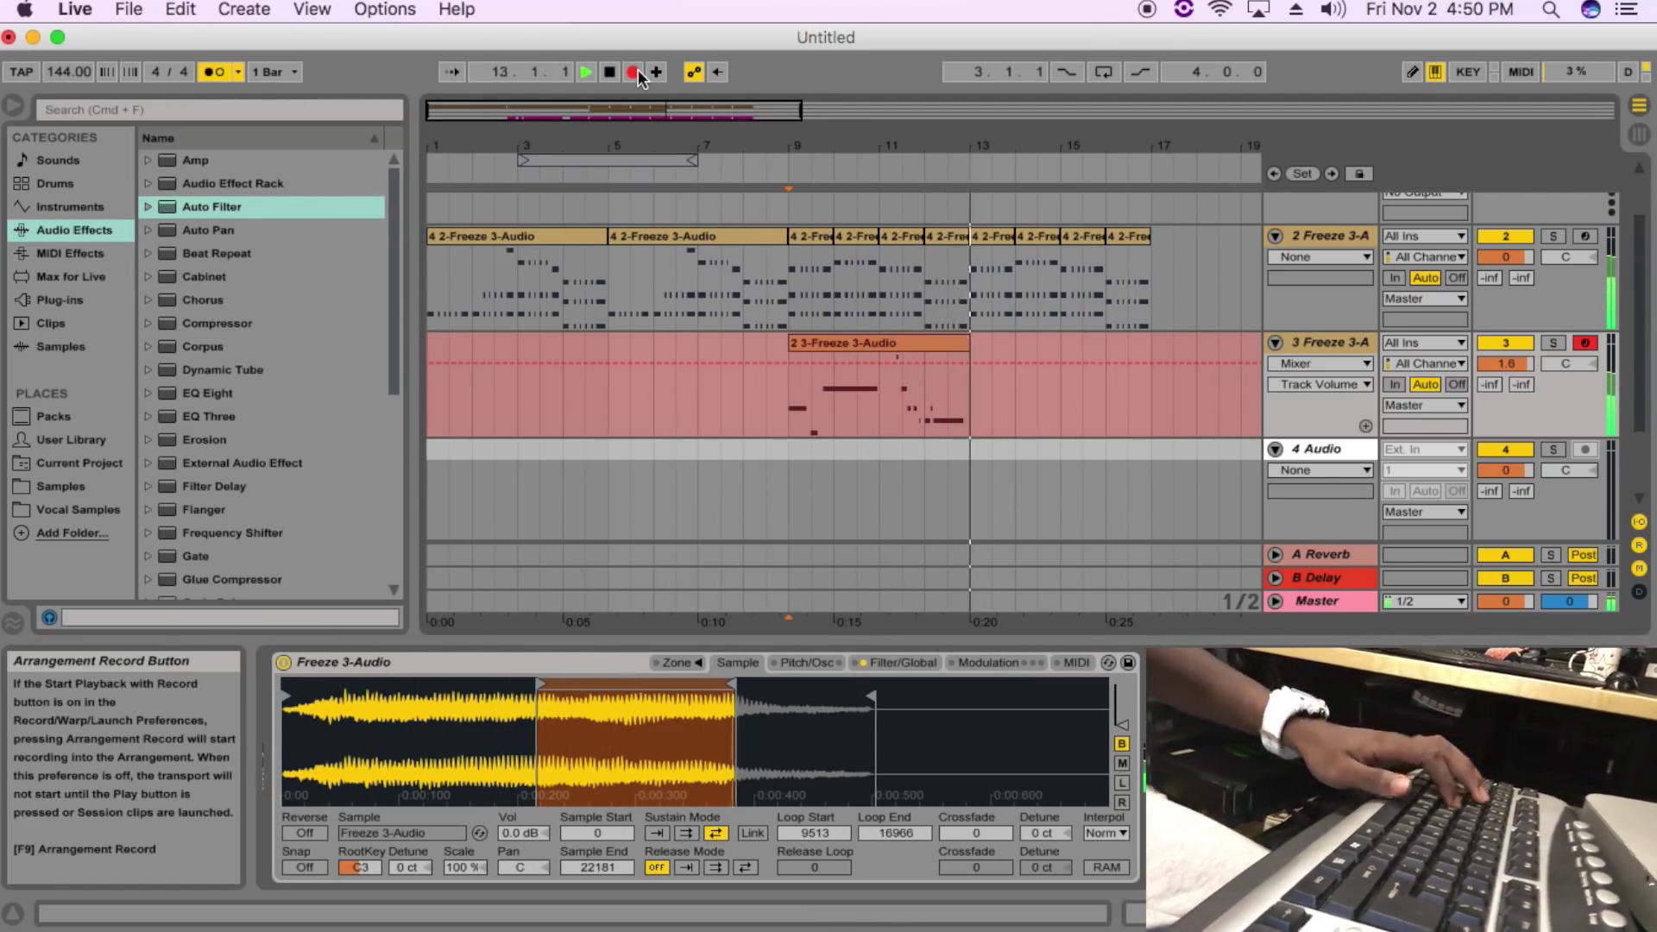
pyautogui.press('d')
pyautogui.press('a')
pyautogui.press('g')
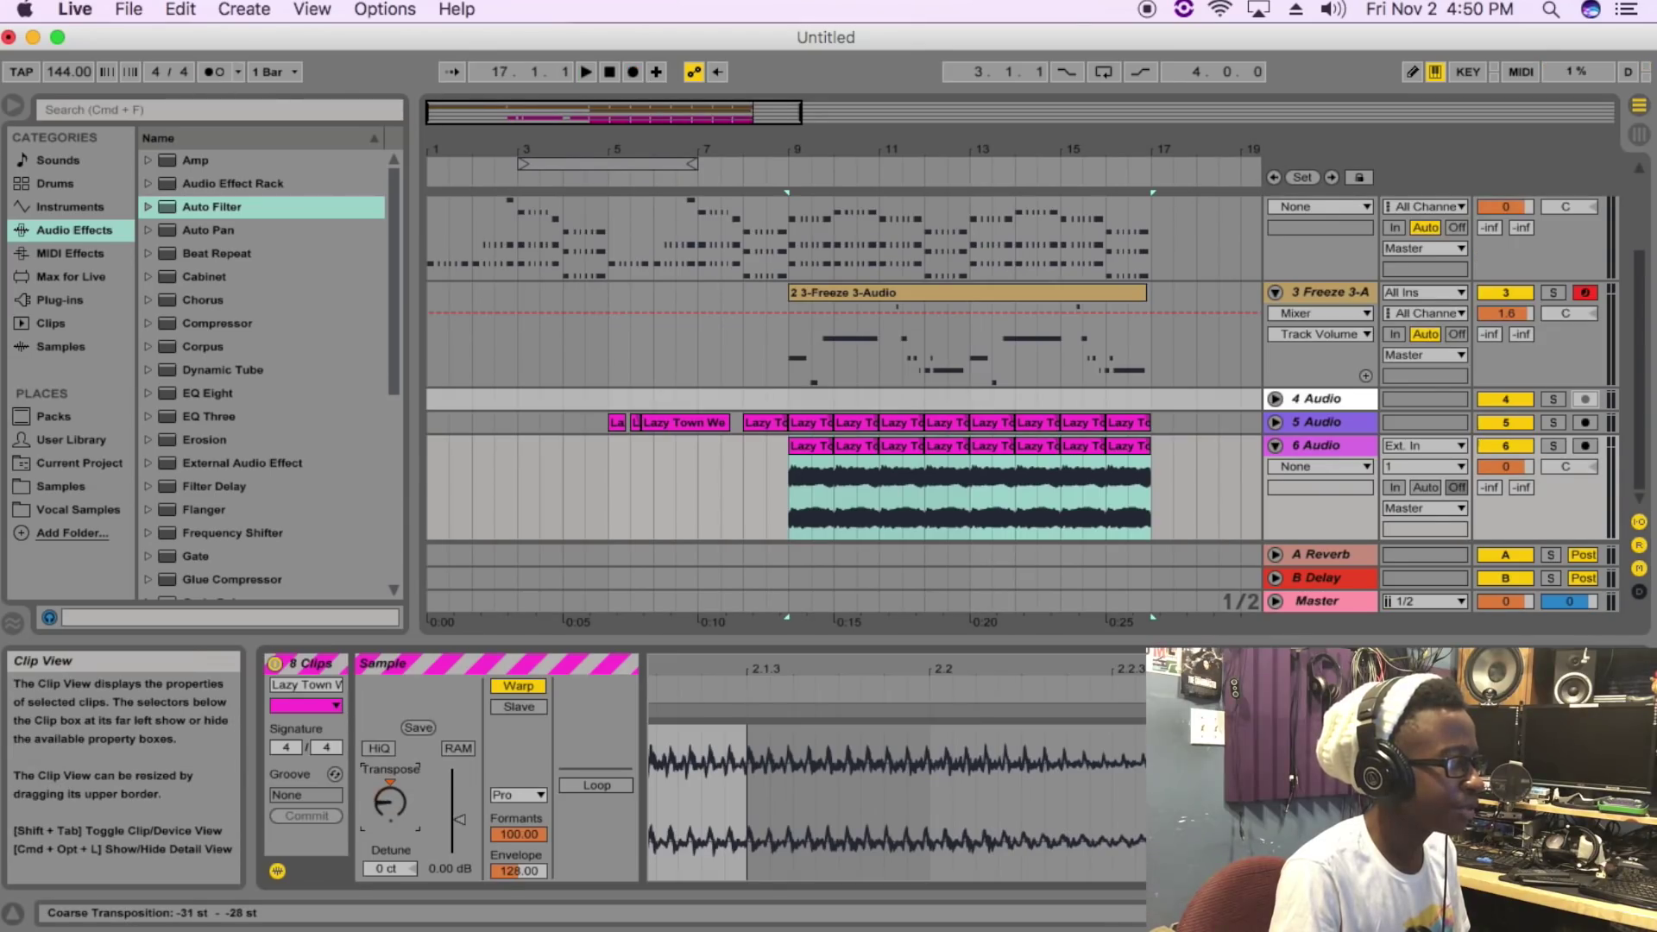
# Step: Solo the 6 Audio track and lower the transposition of its eight clips to the -34 to -31 st range during playback
pyautogui.press('space')
pyautogui.click(1551, 445)
pyautogui.press('space')
pyautogui.press('space')
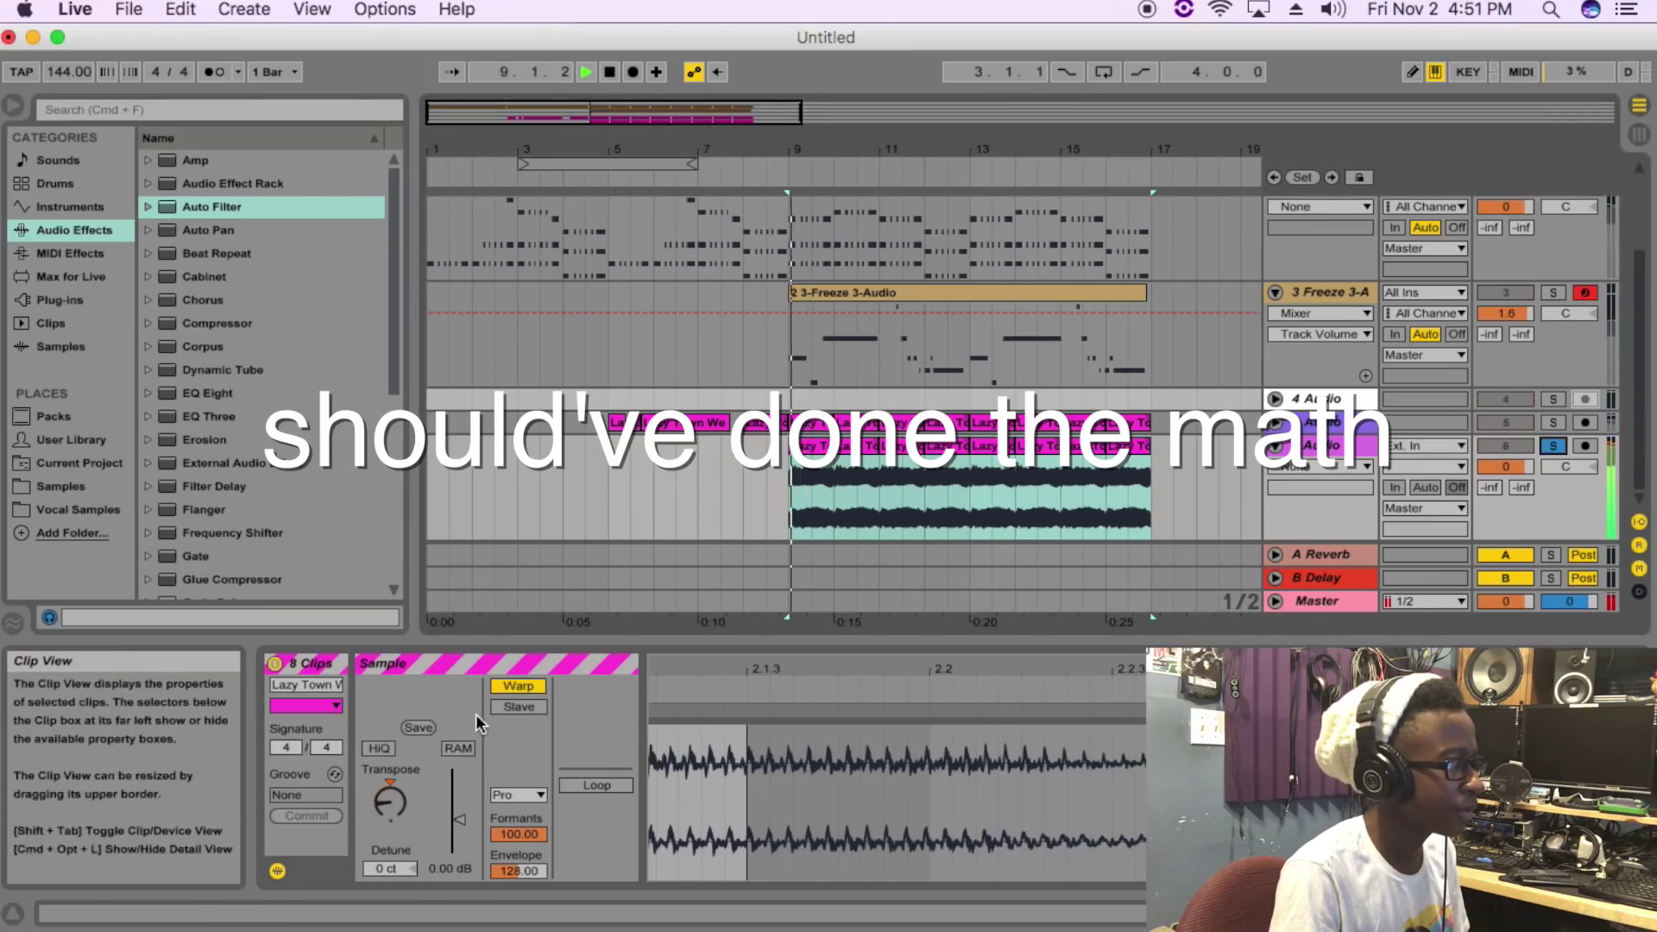
pyautogui.moveTo(380, 811); pyautogui.dragTo(381, 816)
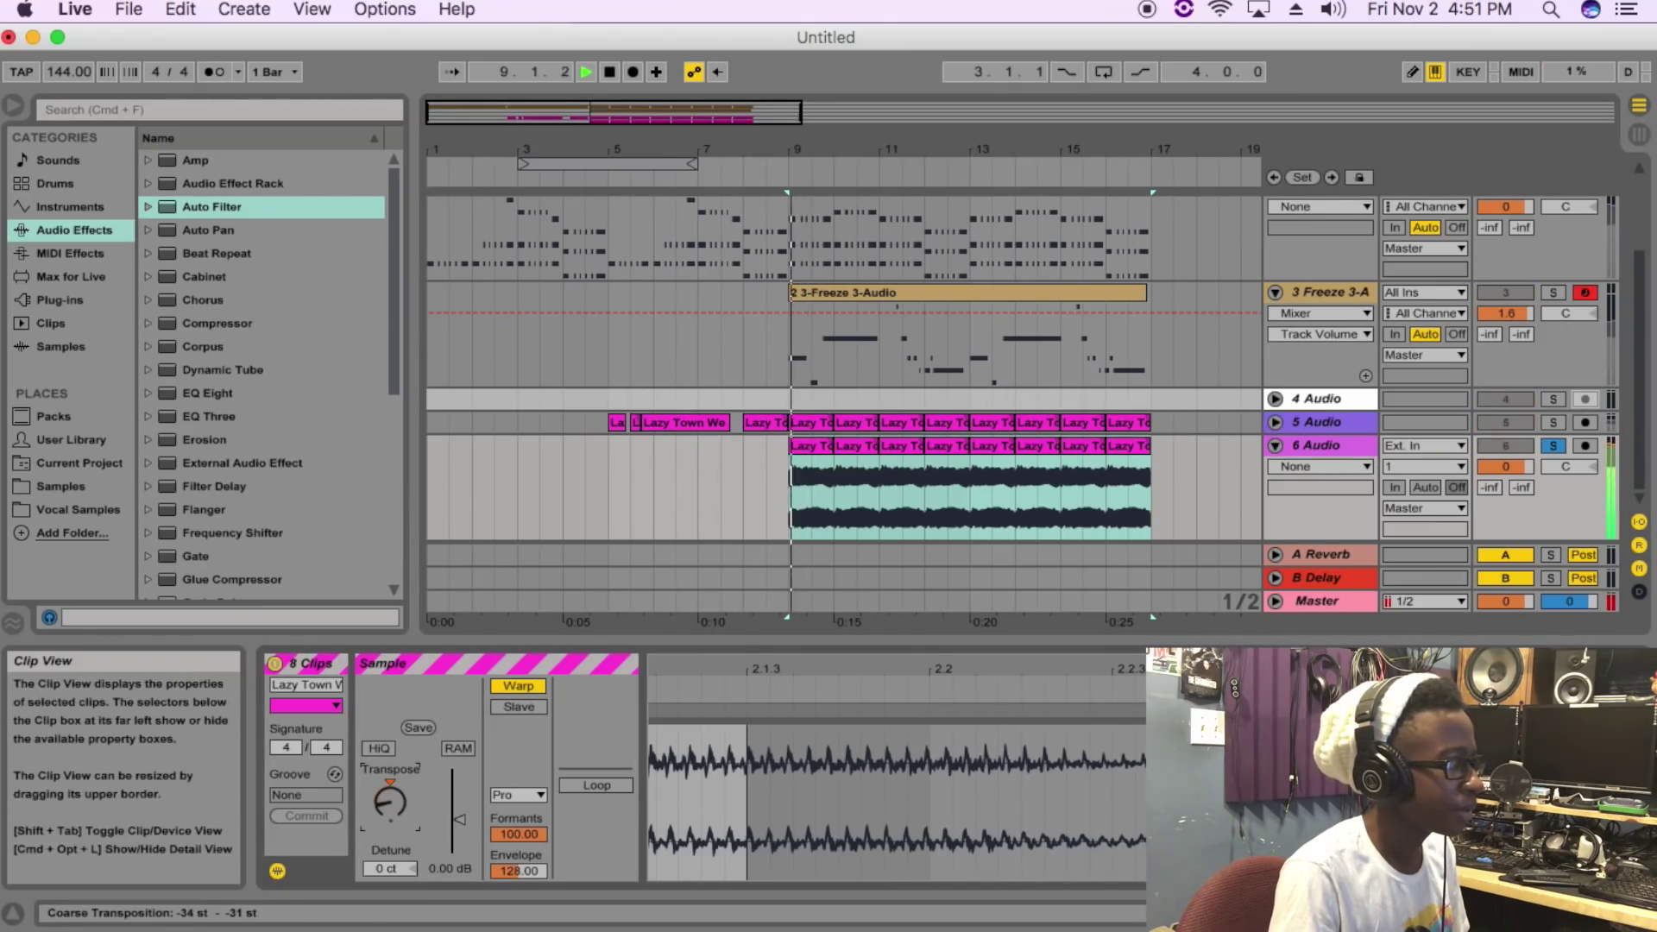
# Step: Unsolo the 6 Audio track and lower its volume
pyautogui.click(1552, 446)
pyautogui.moveTo(1505, 466)
pyautogui.mouseDown()
pyautogui.moveTo(1505, 517)
pyautogui.moveTo(1506, 483)
pyautogui.mouseUp()
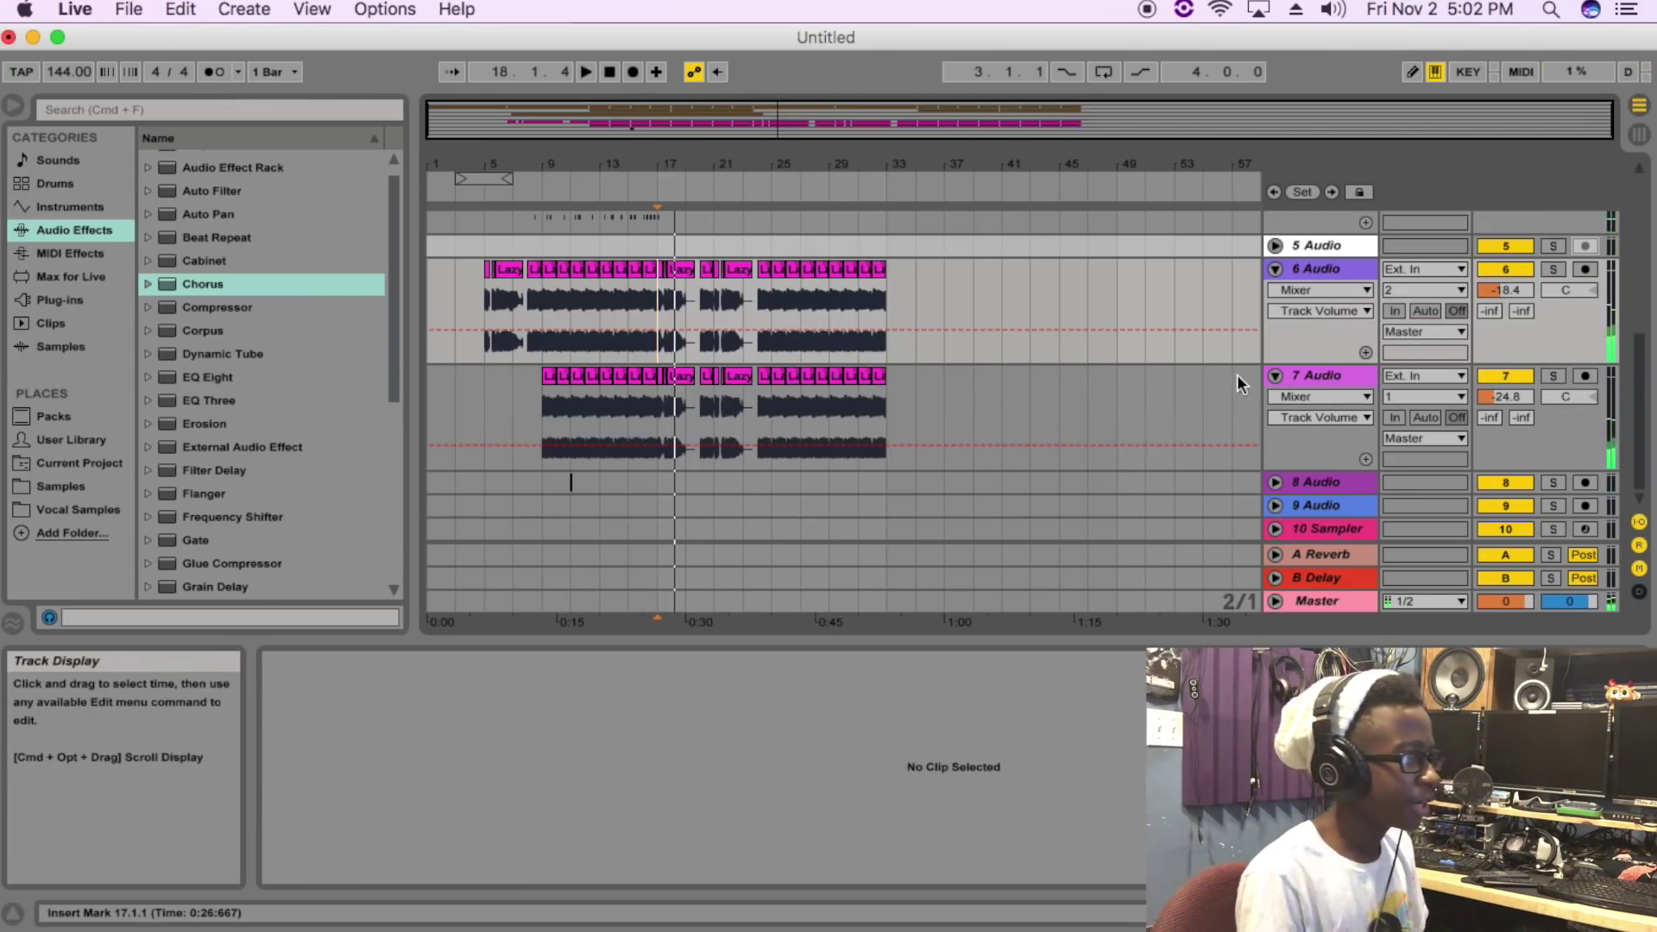
# Step: Collapse the 7 Audio track and play the 6 Audio clip from bar 5
pyautogui.click(1275, 376)
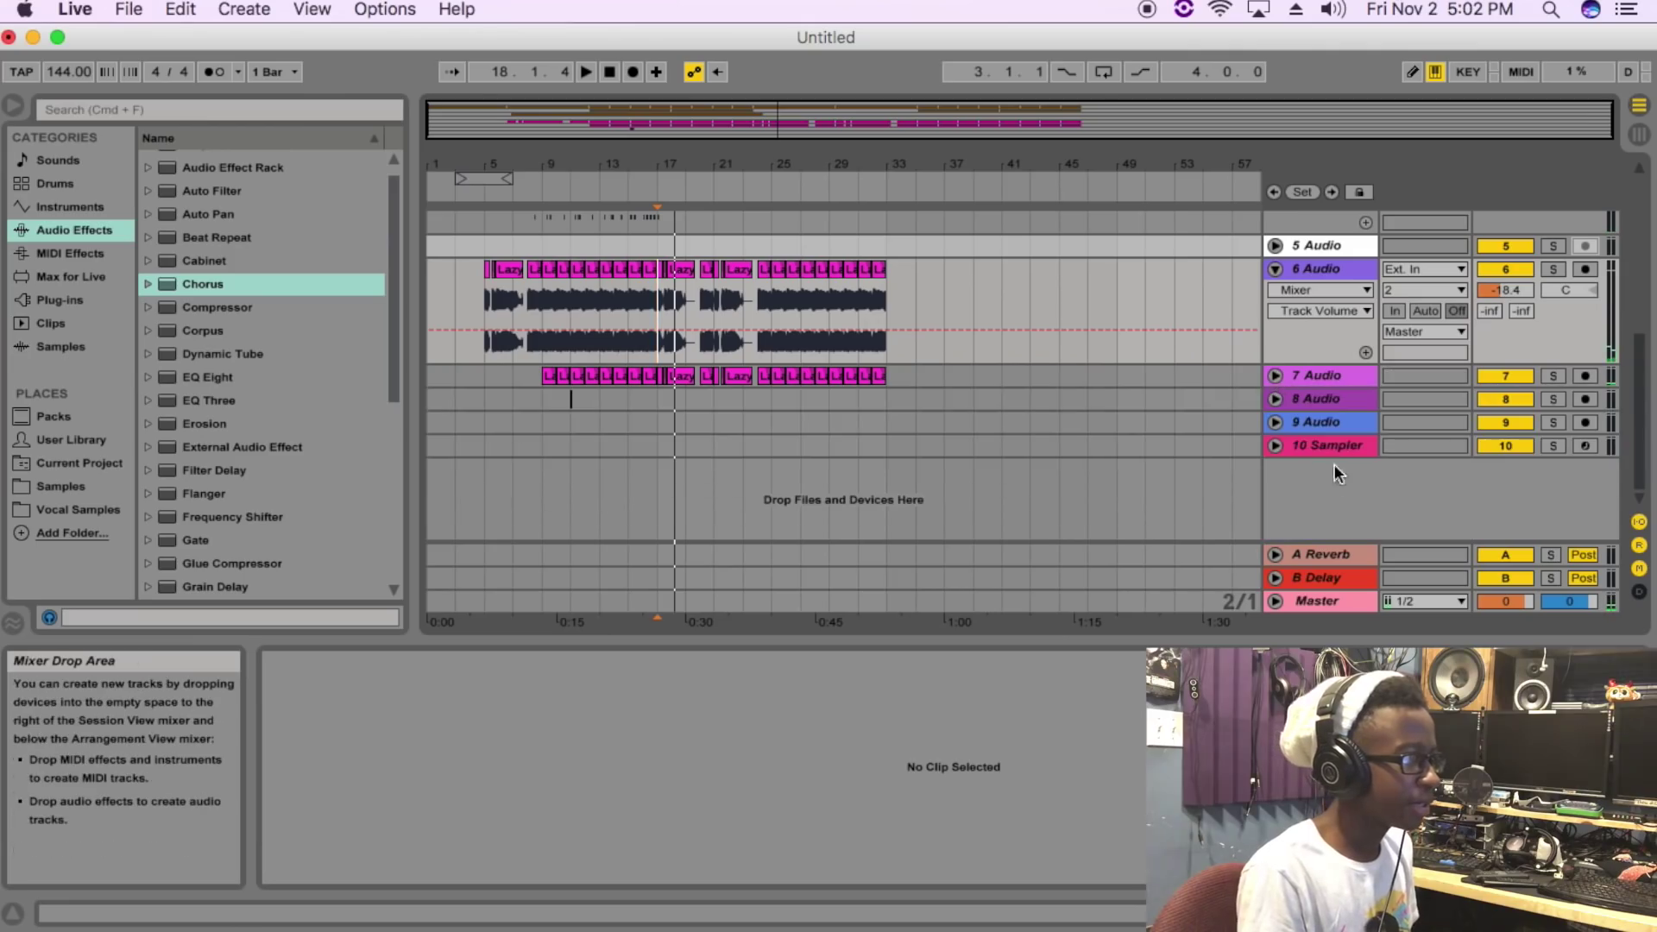
pyautogui.moveTo(509, 119); pyautogui.dragTo(506, 148)
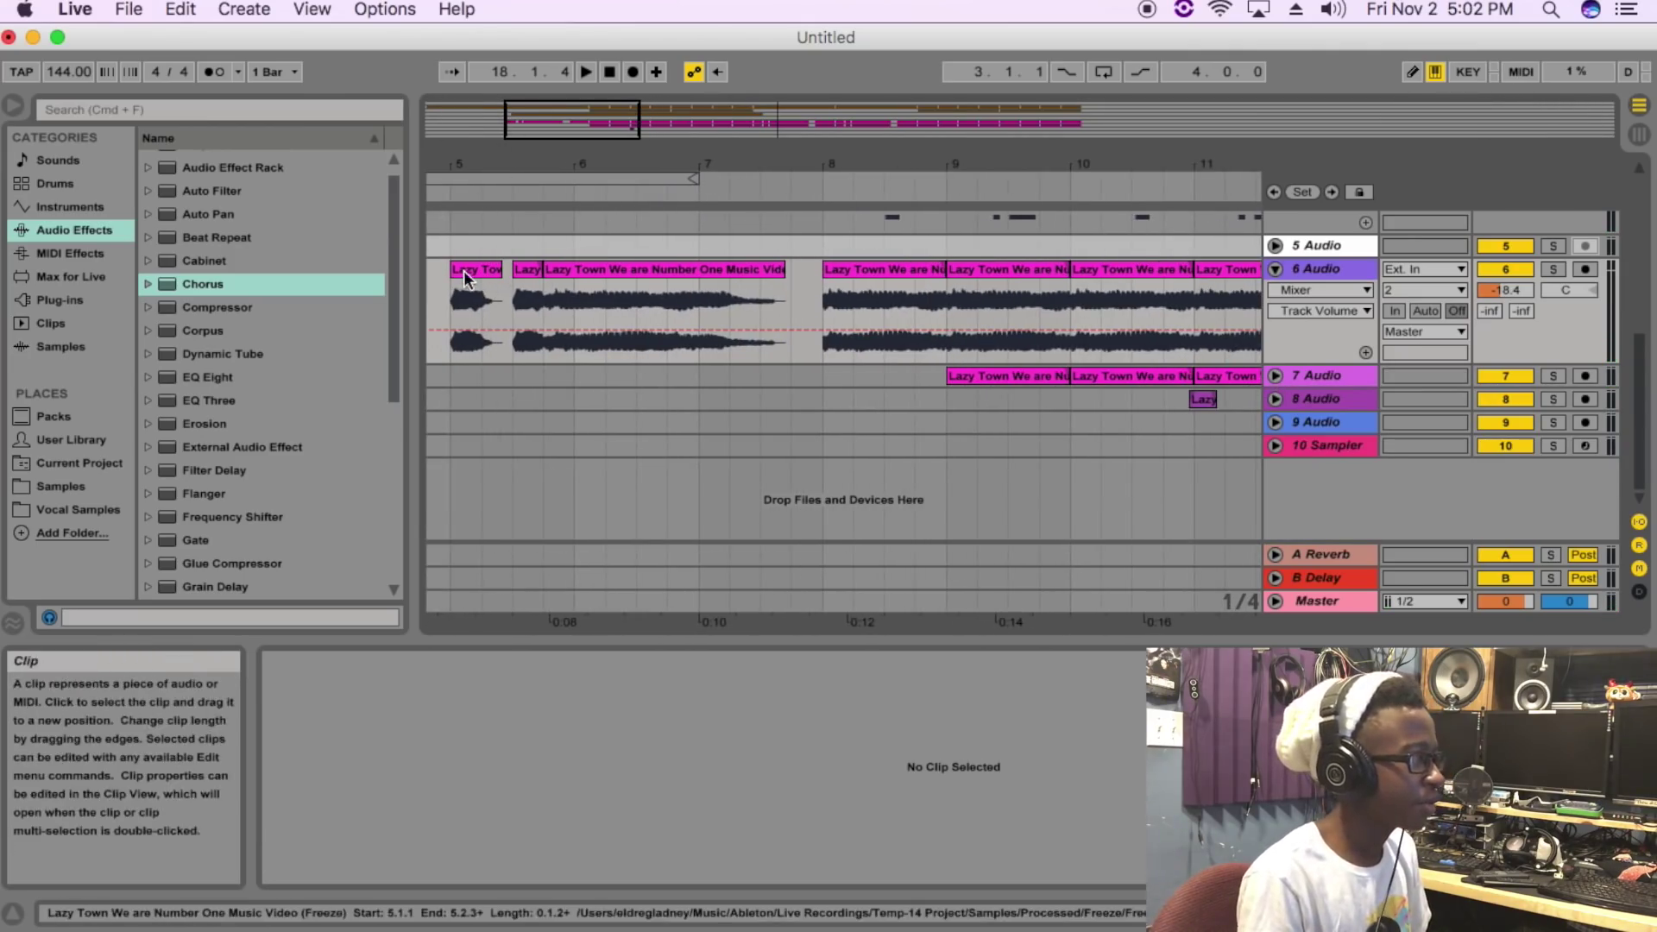
pyautogui.click(457, 297)
pyautogui.press('space')
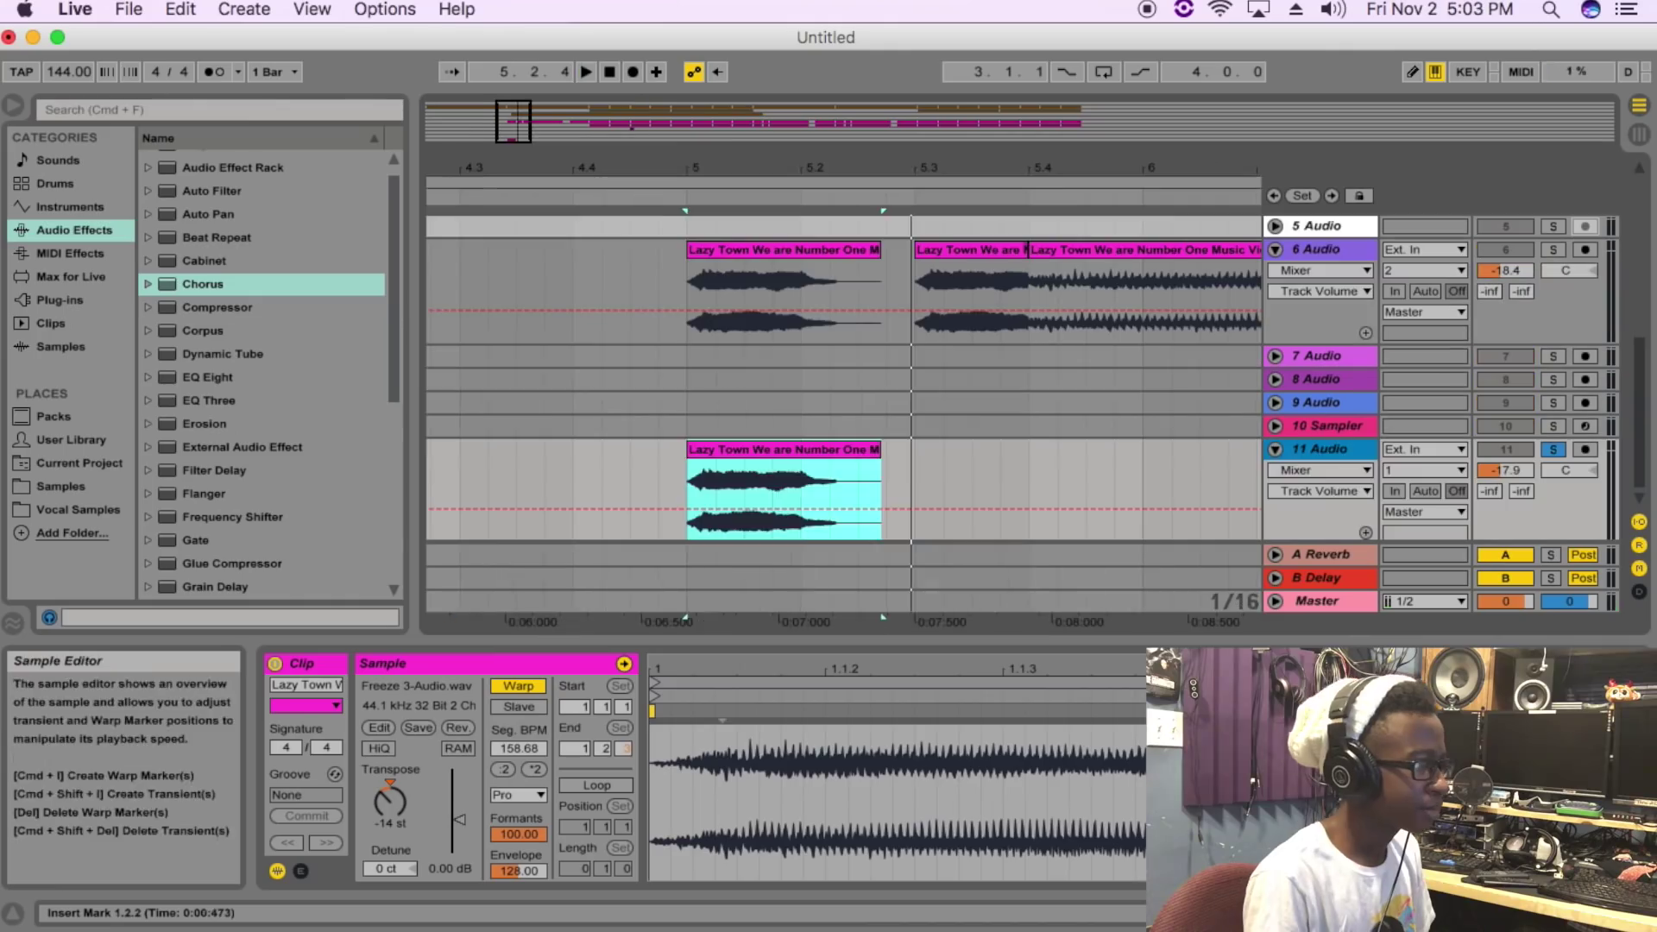
# Step: Add a warp marker to the 11 Audio clip and move it close to the start to compress the sound
pyautogui.doubleClick(1536, 768)
pyautogui.moveTo(1537, 768)
pyautogui.mouseDown()
pyautogui.moveTo(677, 768)
pyautogui.moveTo(694, 768)
pyautogui.mouseUp()
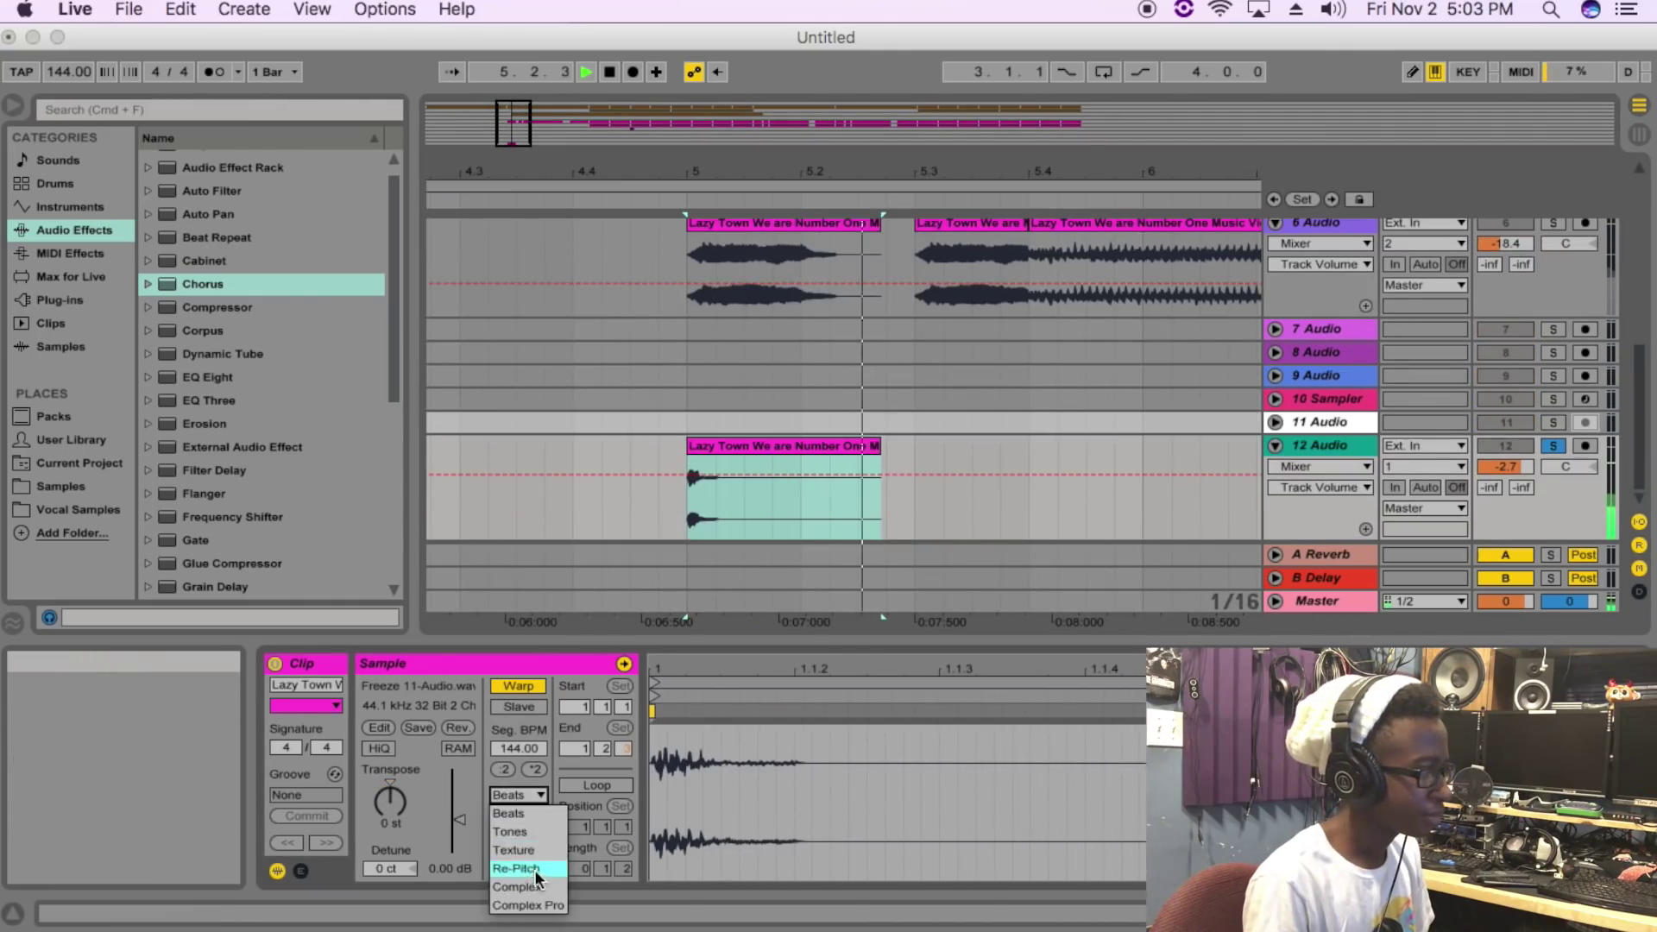
# Step: Set the 12 Audio clip's warp mode to Complex Pro and transpose it to -16 st
pyautogui.click(525, 908)
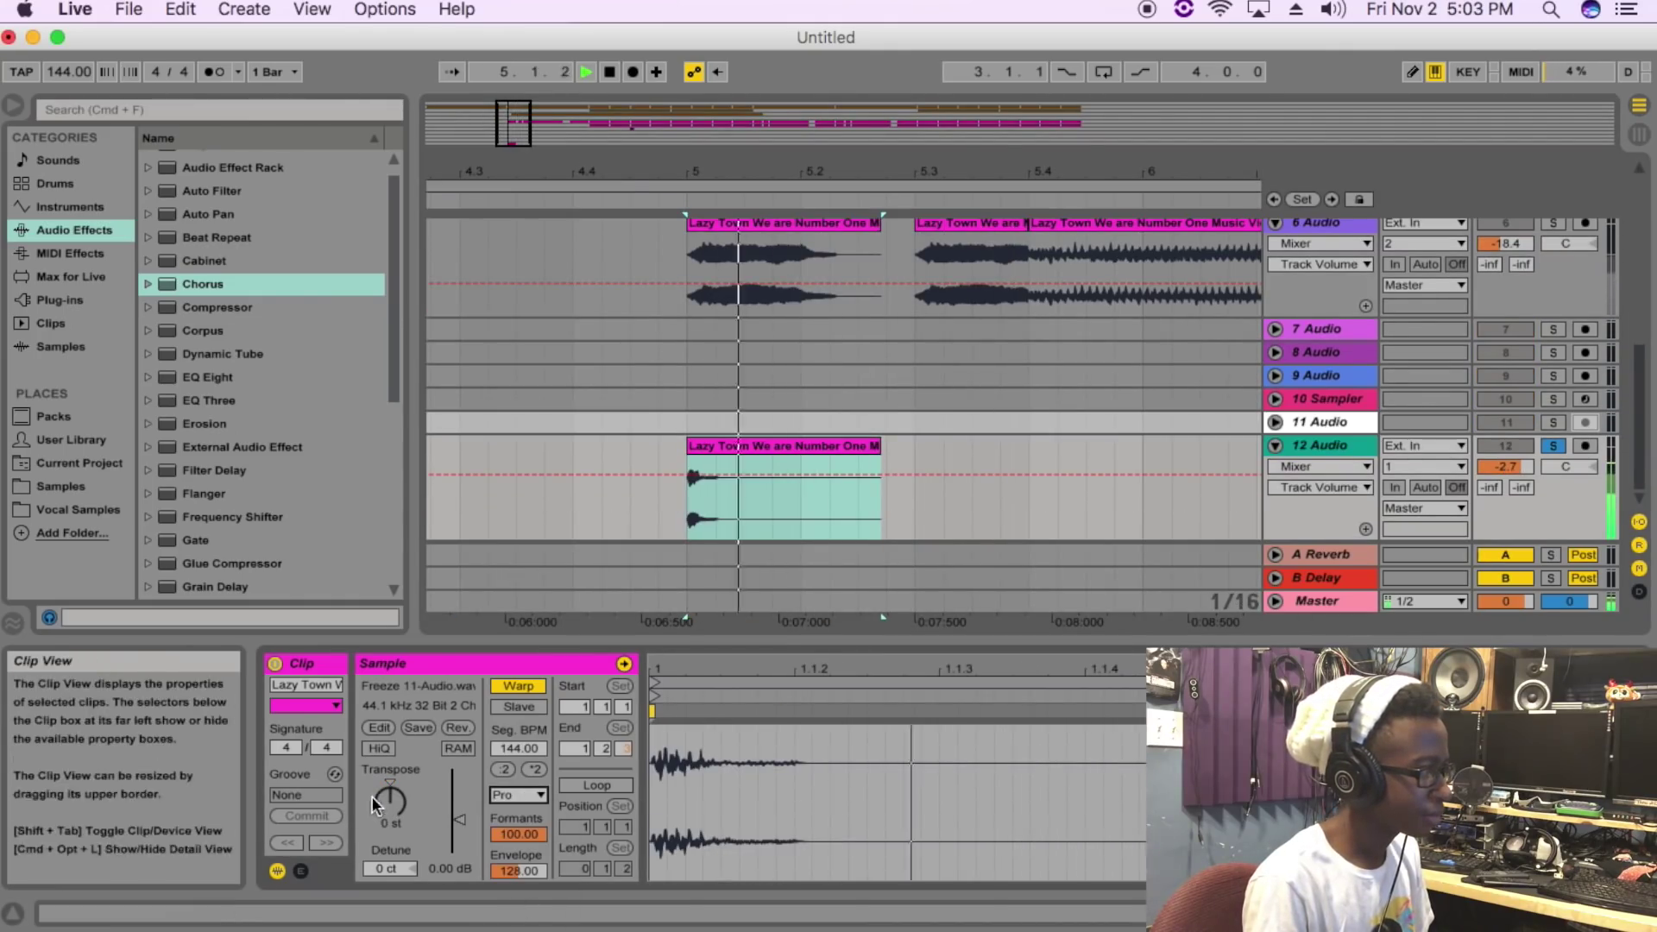
pyautogui.moveTo(389, 802); pyautogui.dragTo(390, 802)
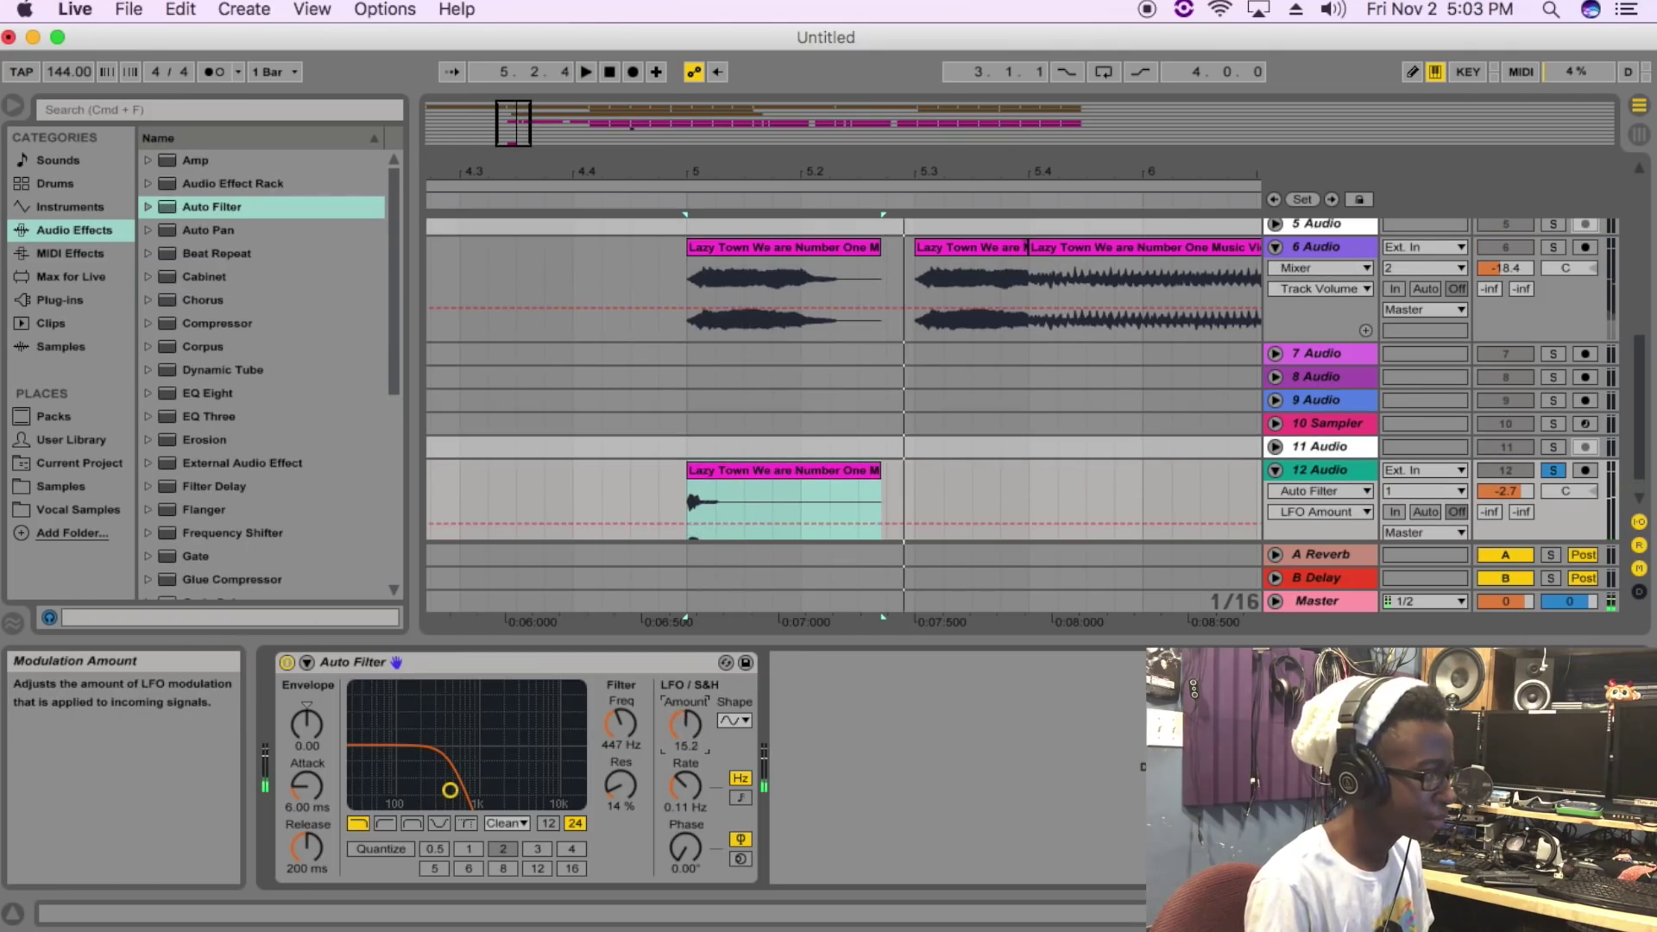
# Step: Audition the soloed 12 Audio clip through its Auto Filter and open the clip's sample settings
pyautogui.press('space')
pyautogui.doubleClick(768, 471)
pyautogui.press('space')
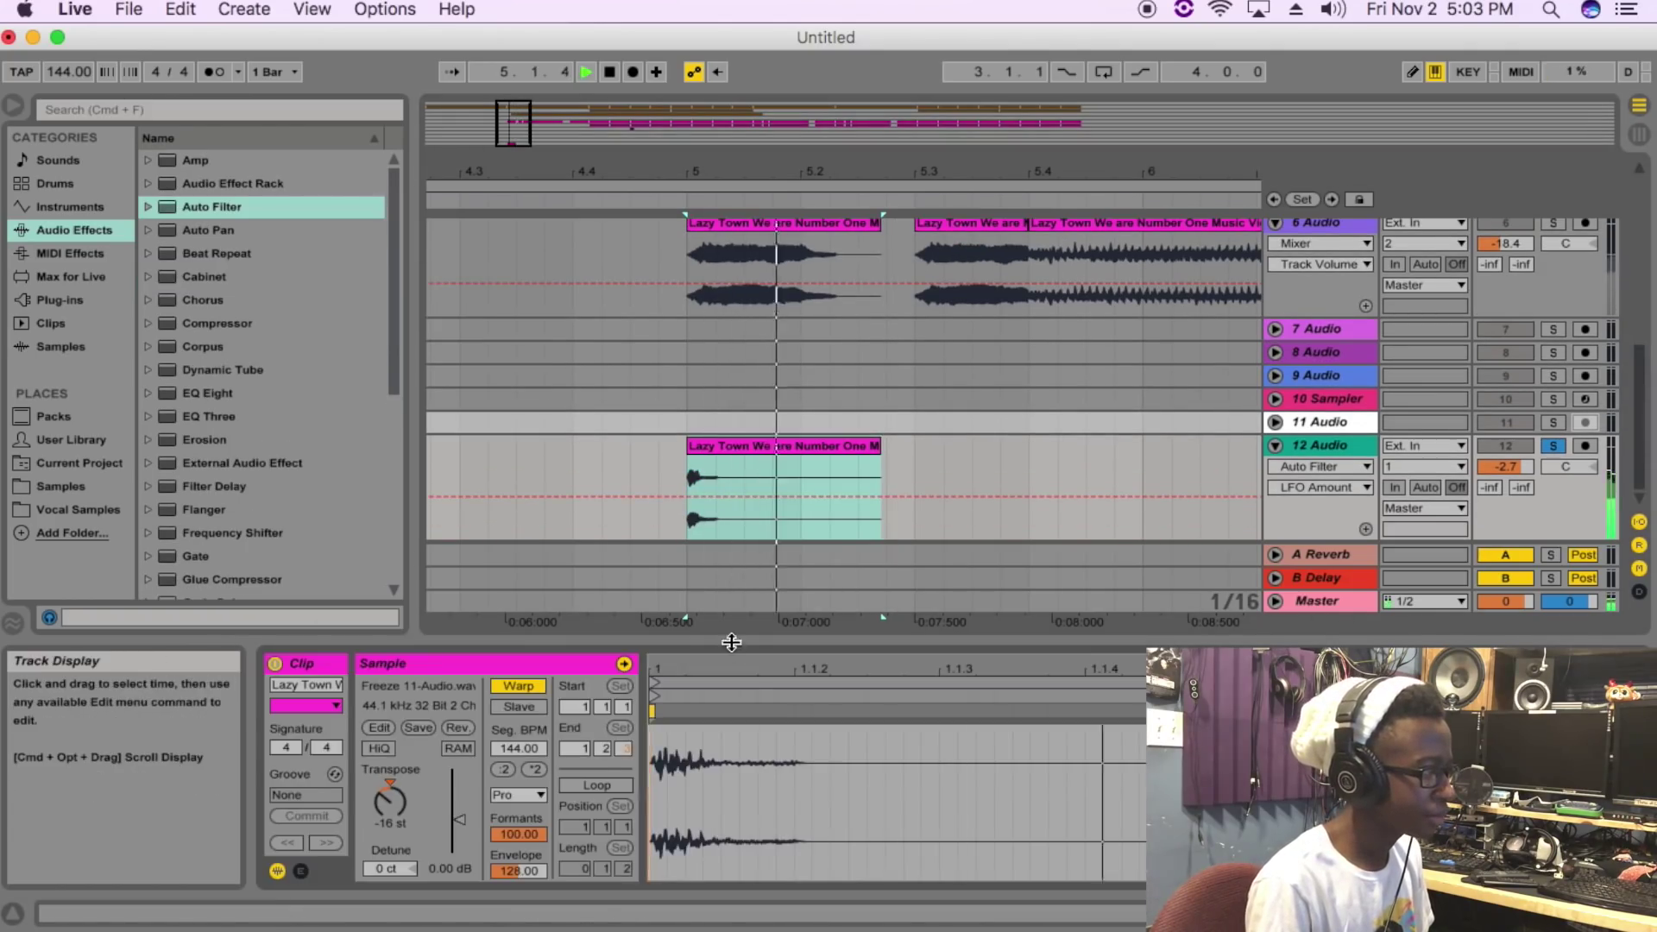
pyautogui.press('space')
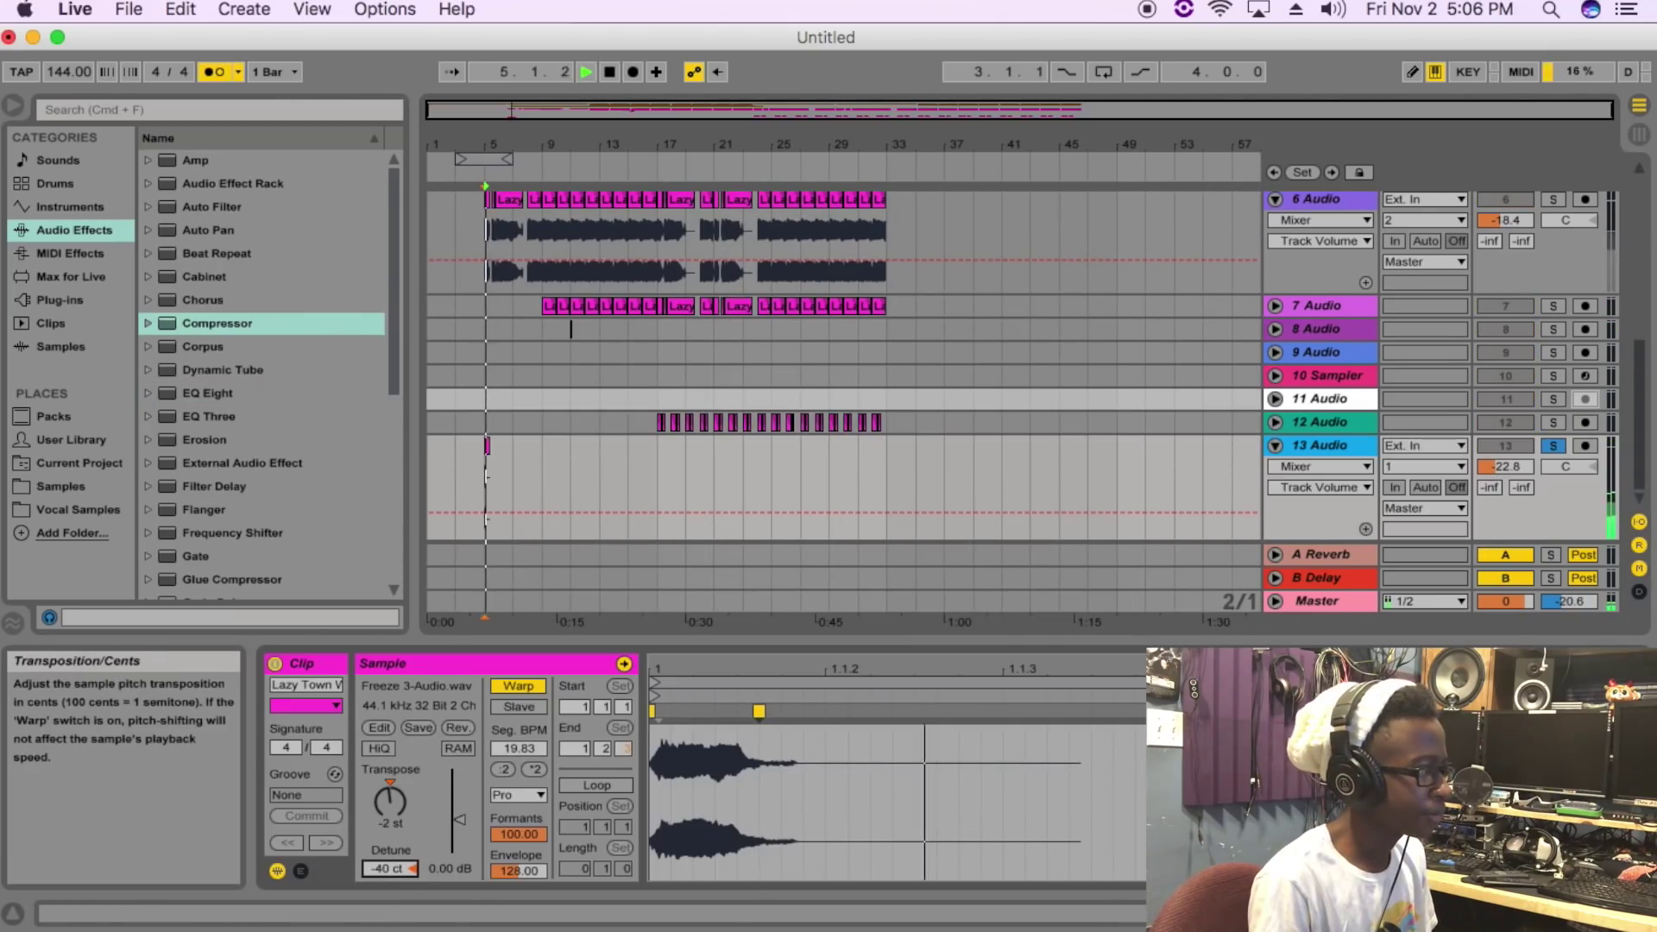
# Step: Lower the fine detune of the bar 5 clip on the 13 Audio track
pyautogui.moveTo(388, 869); pyautogui.dragTo(389, 873)
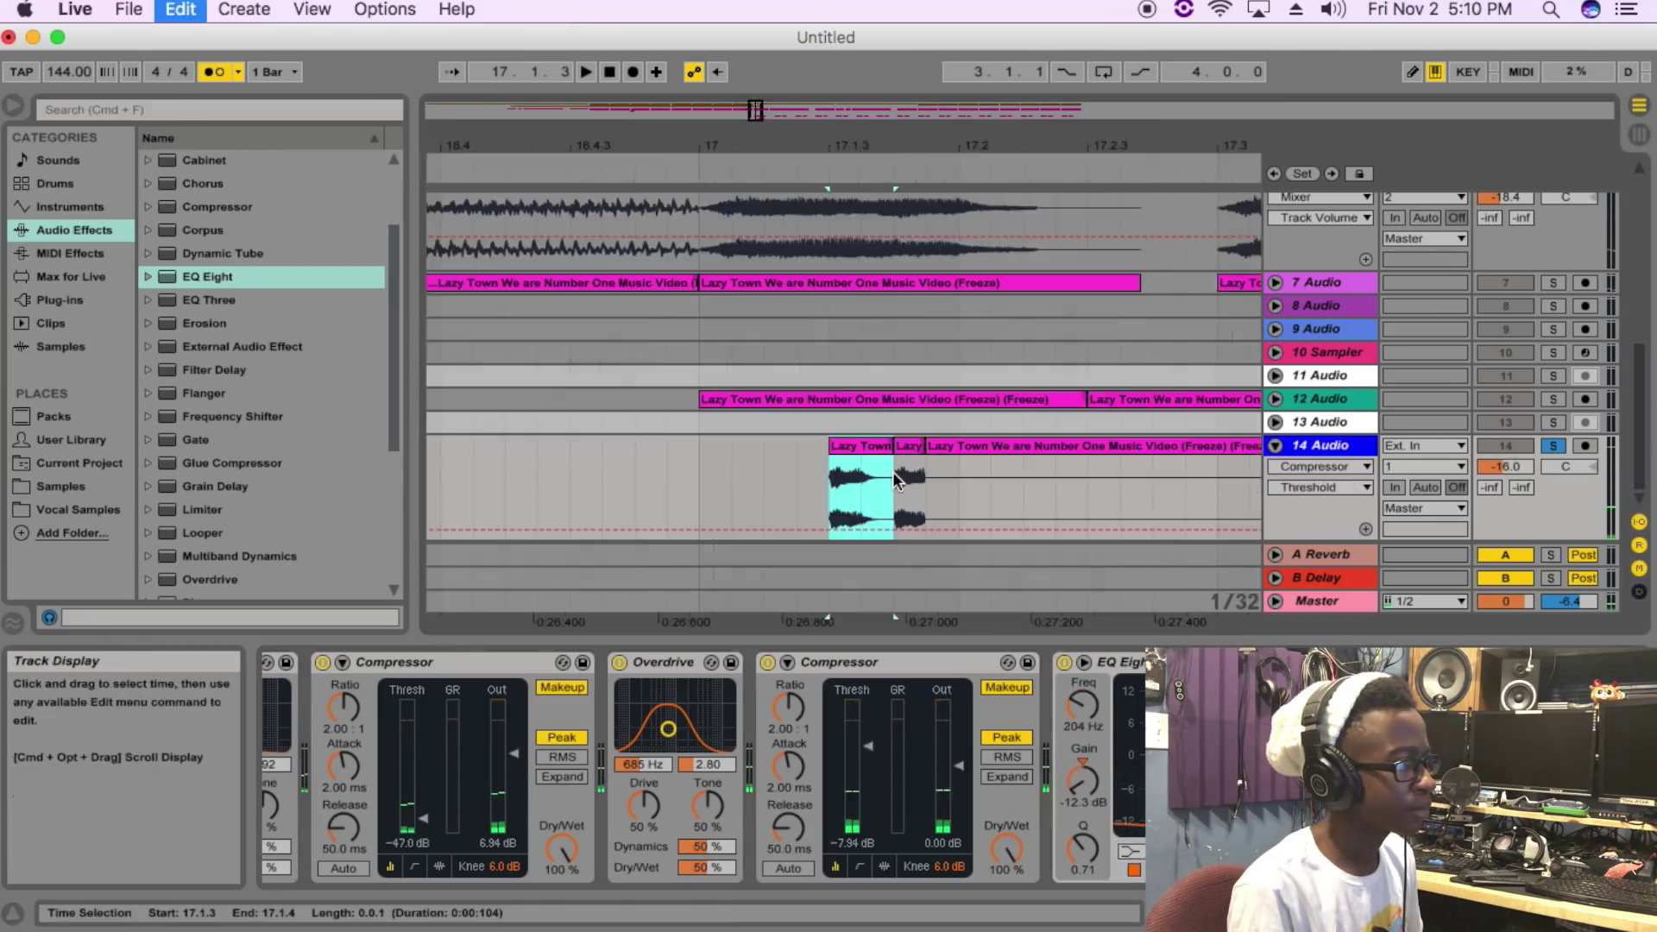
# Step: Duplicate the 17.1.3 slice on 14 Audio directly after itself and paste another copy further along in bar 17
pyautogui.press('super+d')
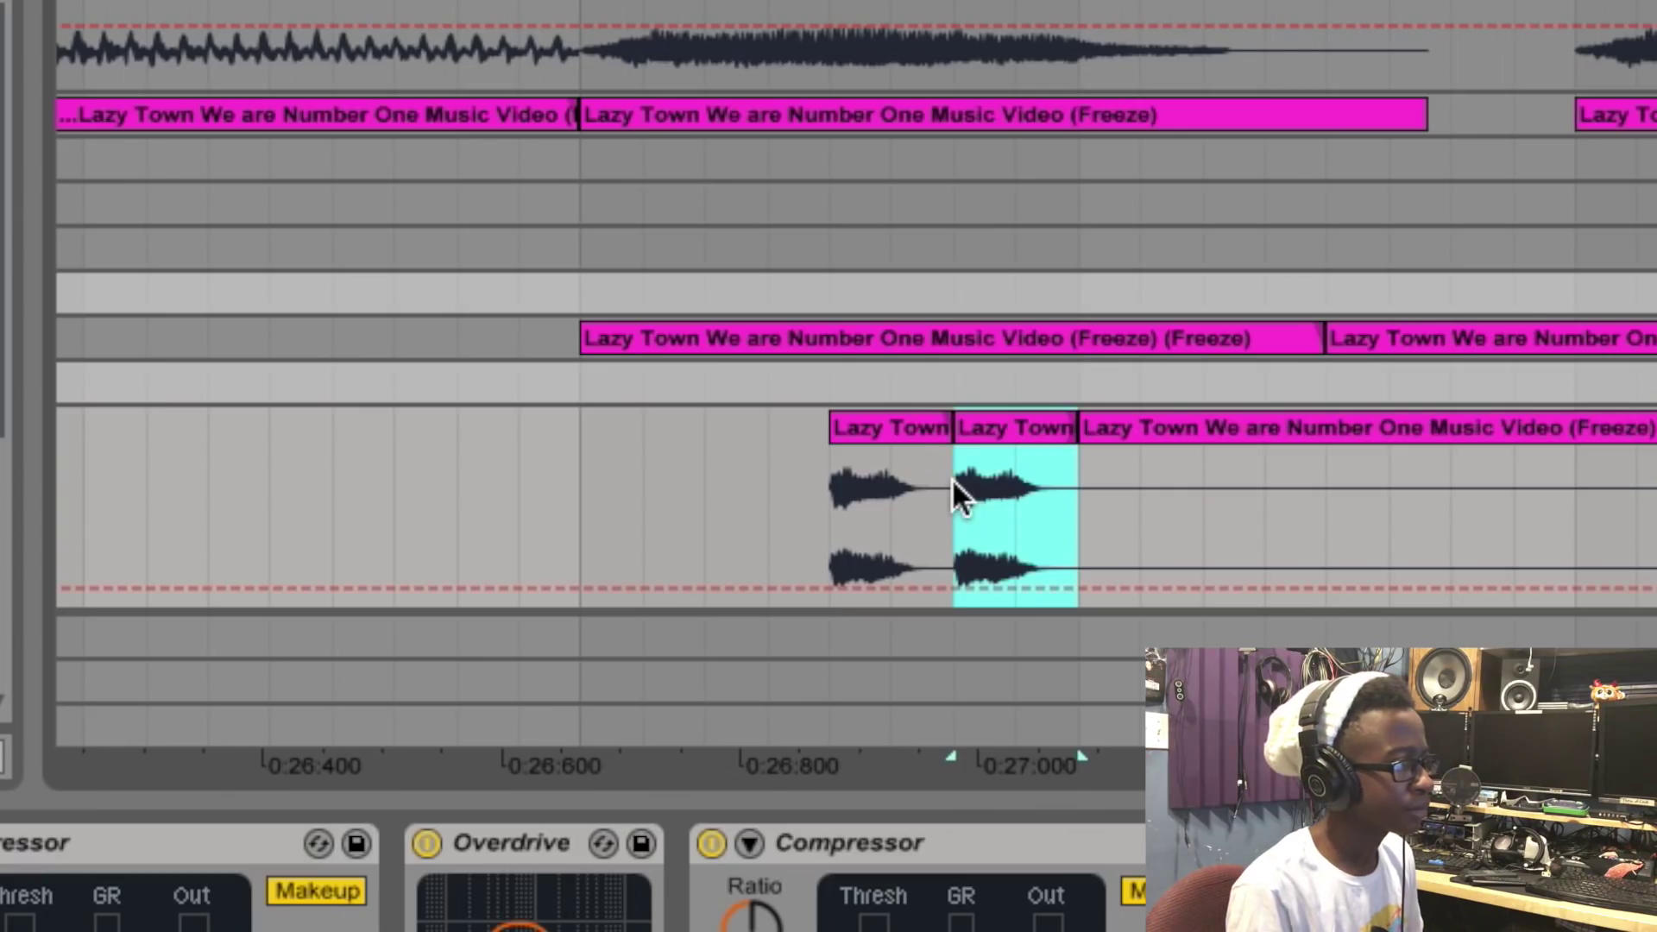
pyautogui.click(1234, 510)
pyautogui.press('super+v')
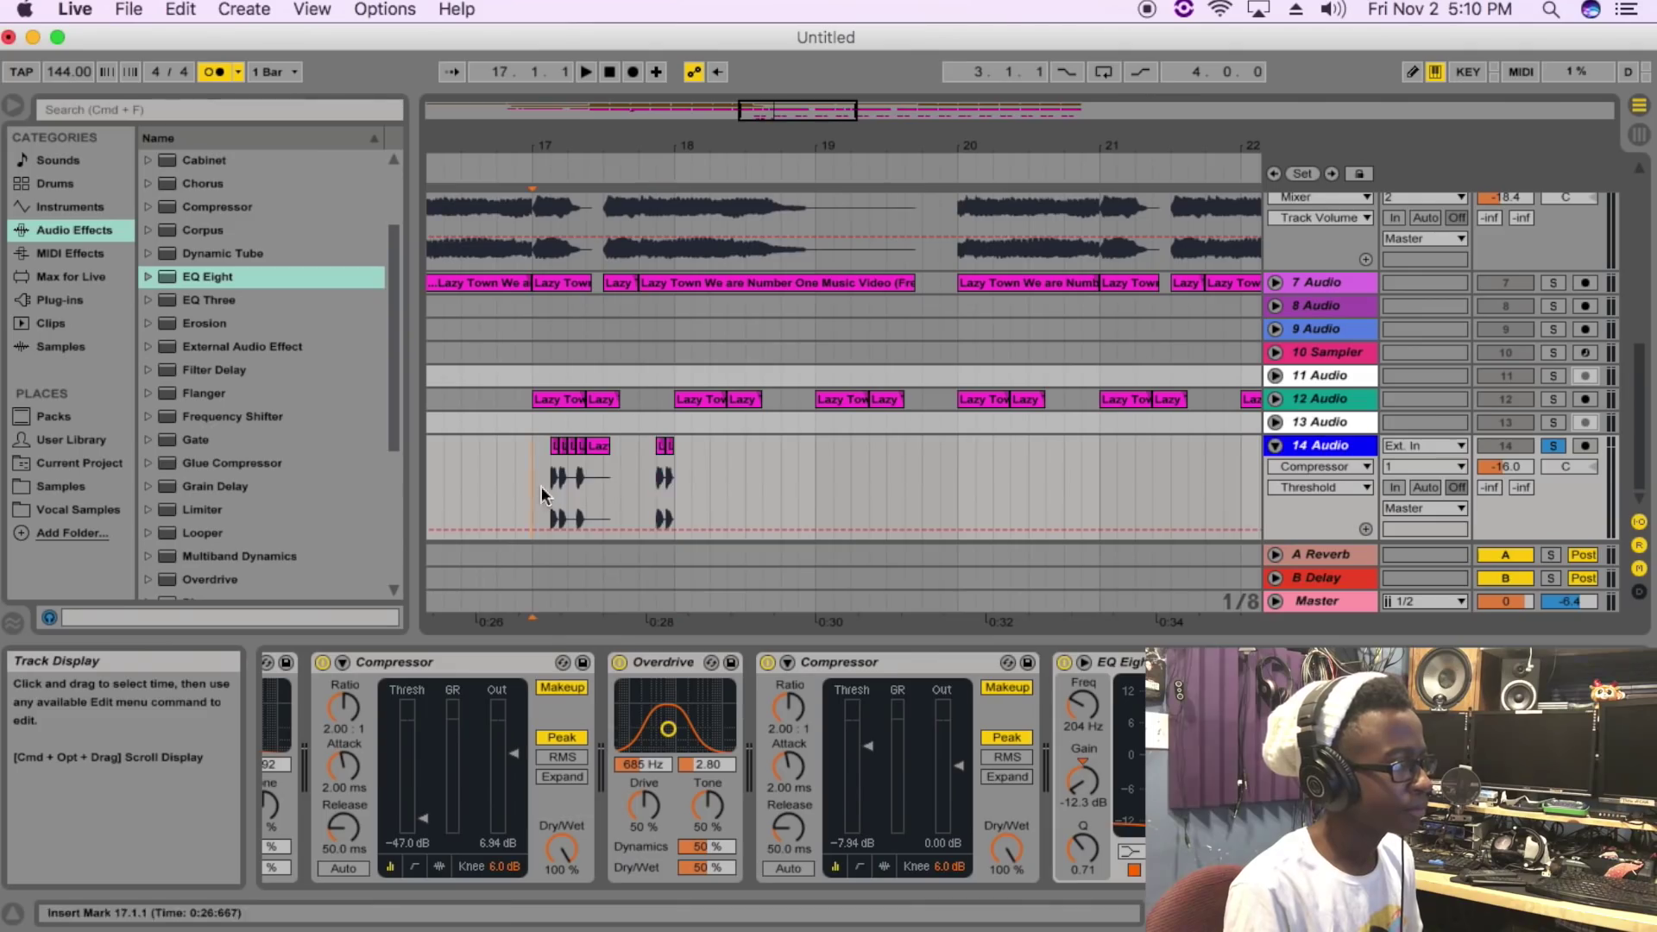
# Step: Copy the 14 Audio pattern from 17.1.1 to 18.1.1, paste it at bars 18 and 19, and set the insert point at bar 20
pyautogui.moveTo(282, 504); pyautogui.dragTo(539, 494)
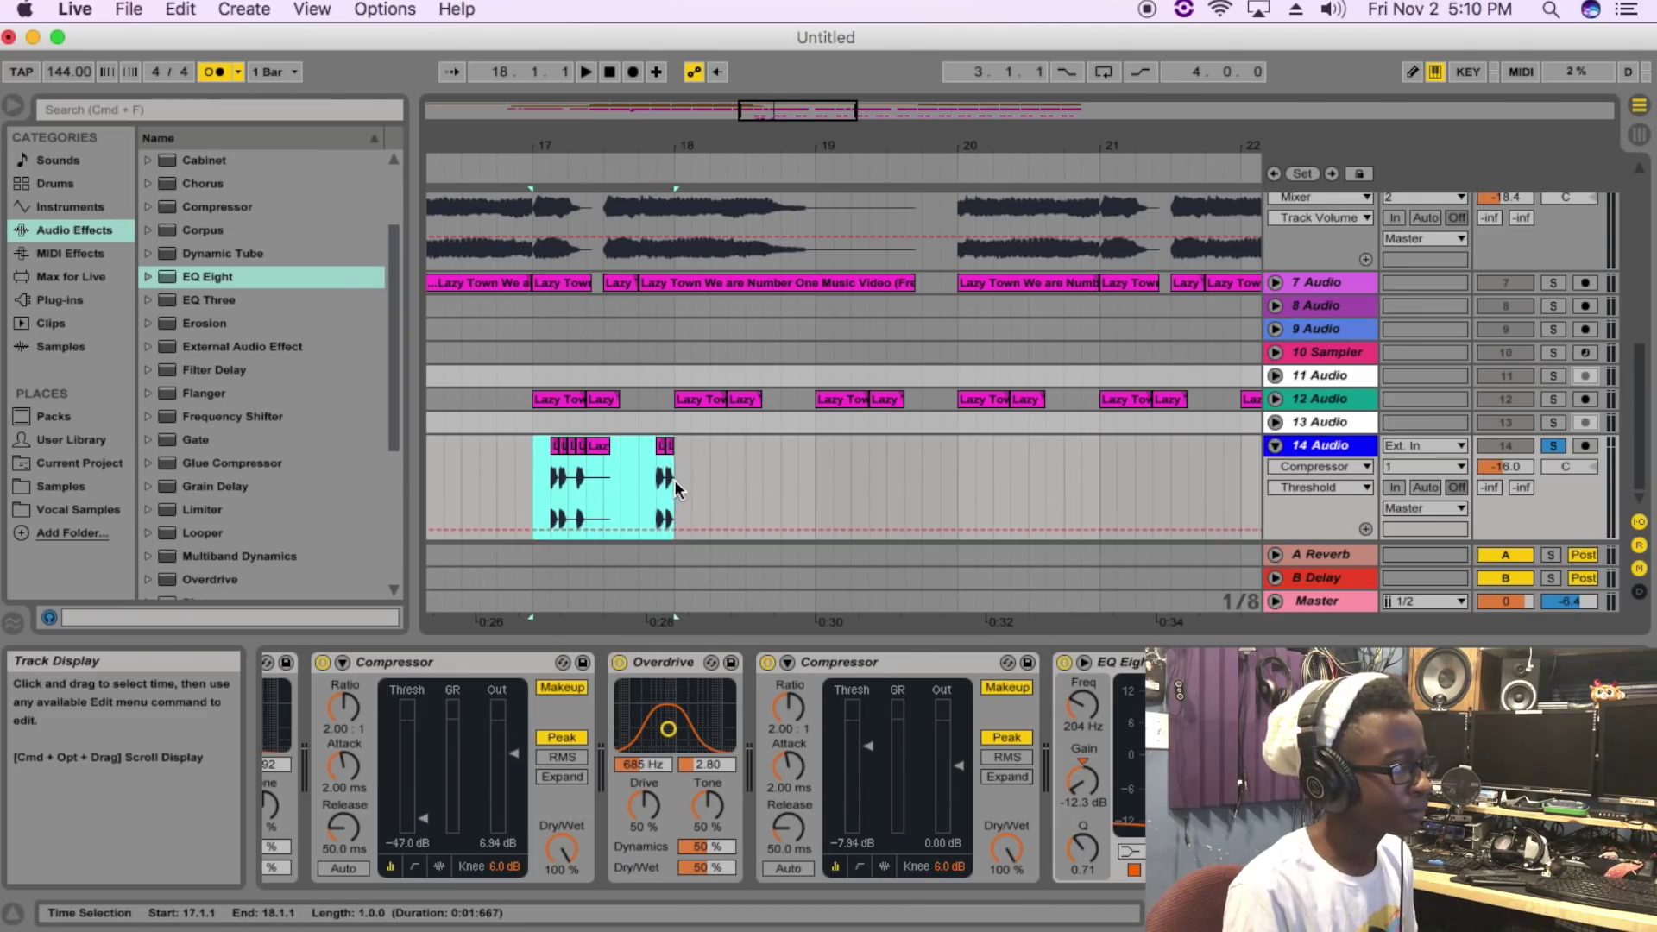
pyautogui.click(536, 493)
pyautogui.press('super+v')
pyautogui.press('space')
pyautogui.click(813, 489)
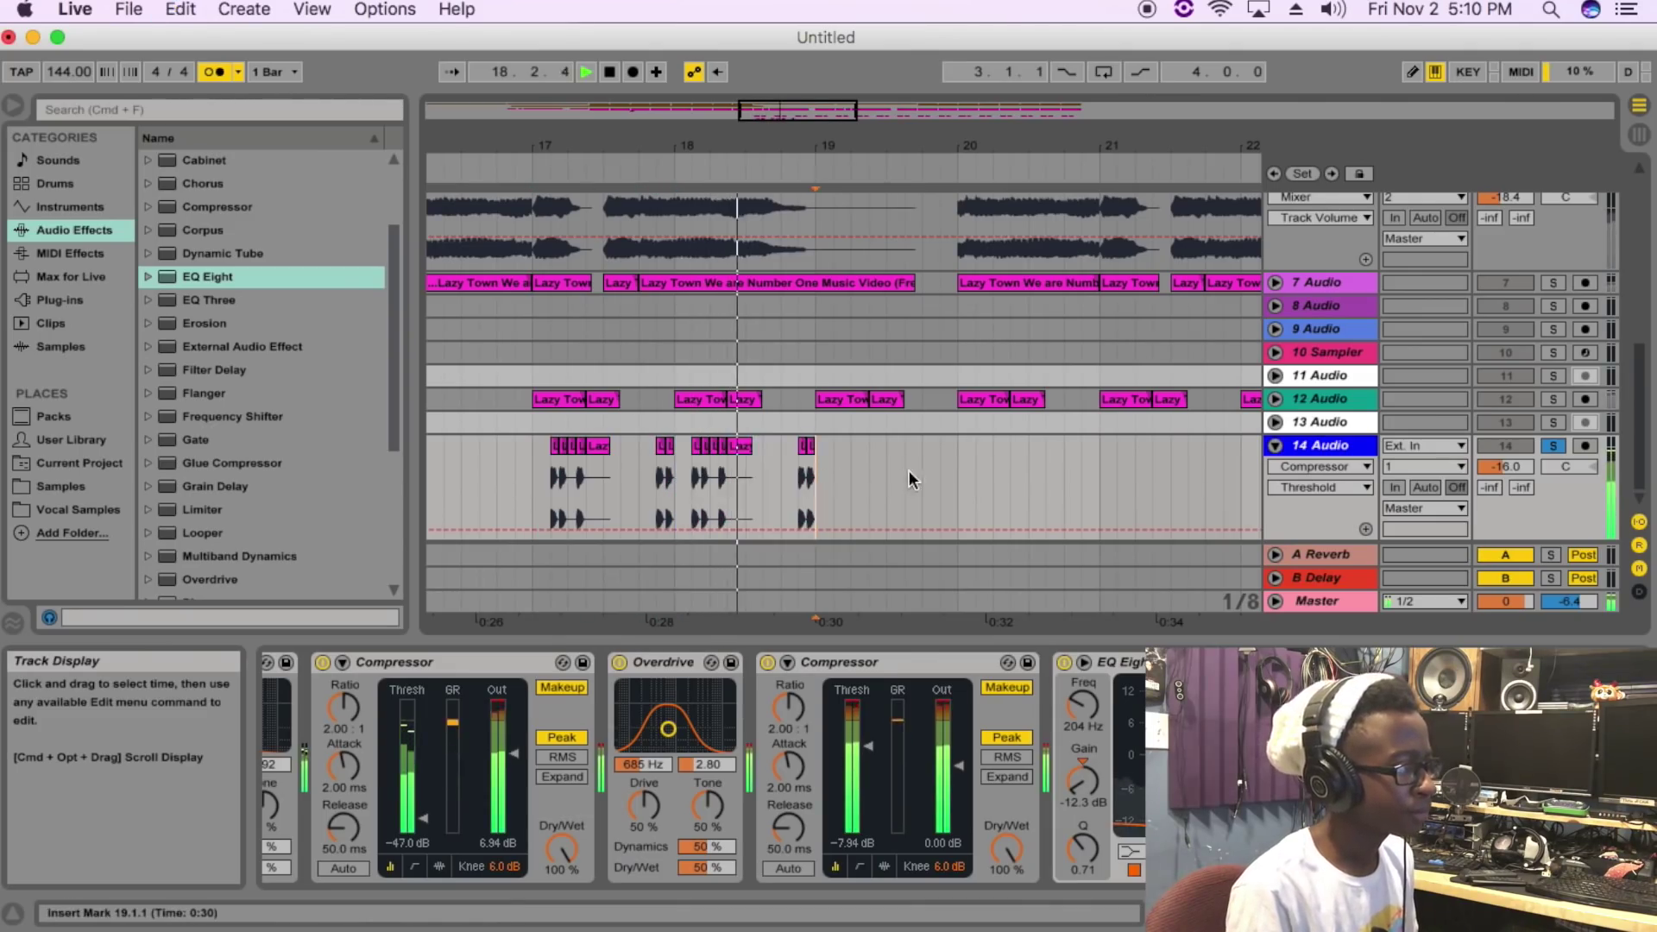
pyautogui.press('super+v')
pyautogui.click(961, 471)
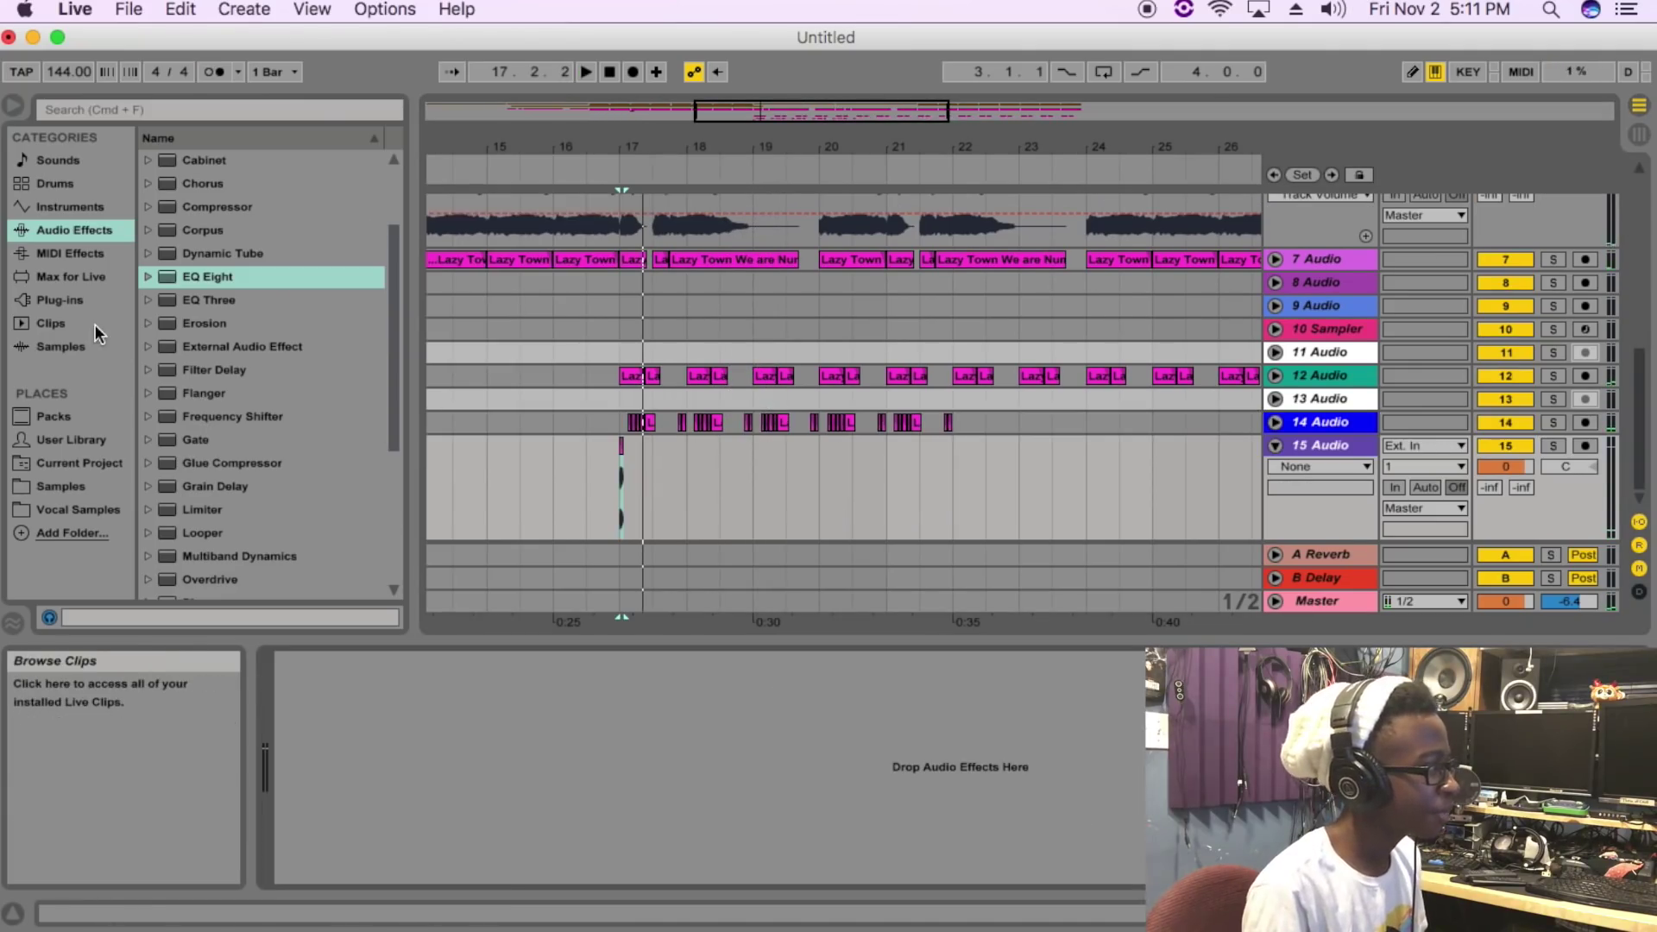
# Step: Load the Vocoder effect onto the 15 Audio track and audition its repeated hits starting at 17.3.1
pyautogui.scroll(-5, 233, 432)
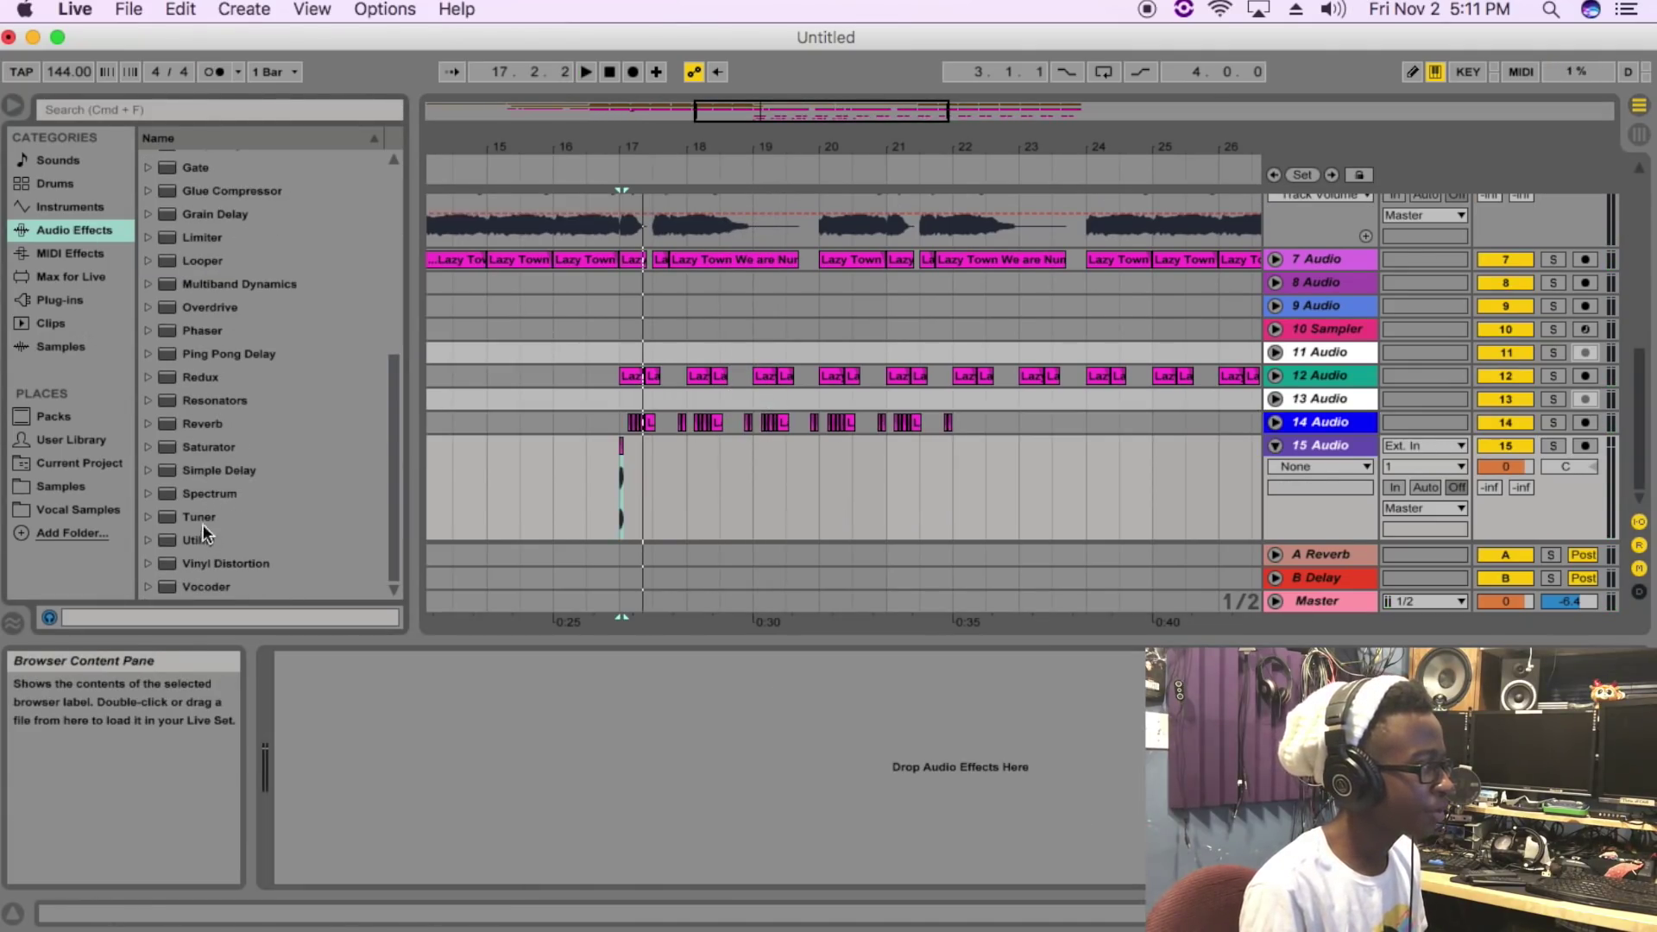
pyautogui.moveTo(205, 586); pyautogui.dragTo(686, 553)
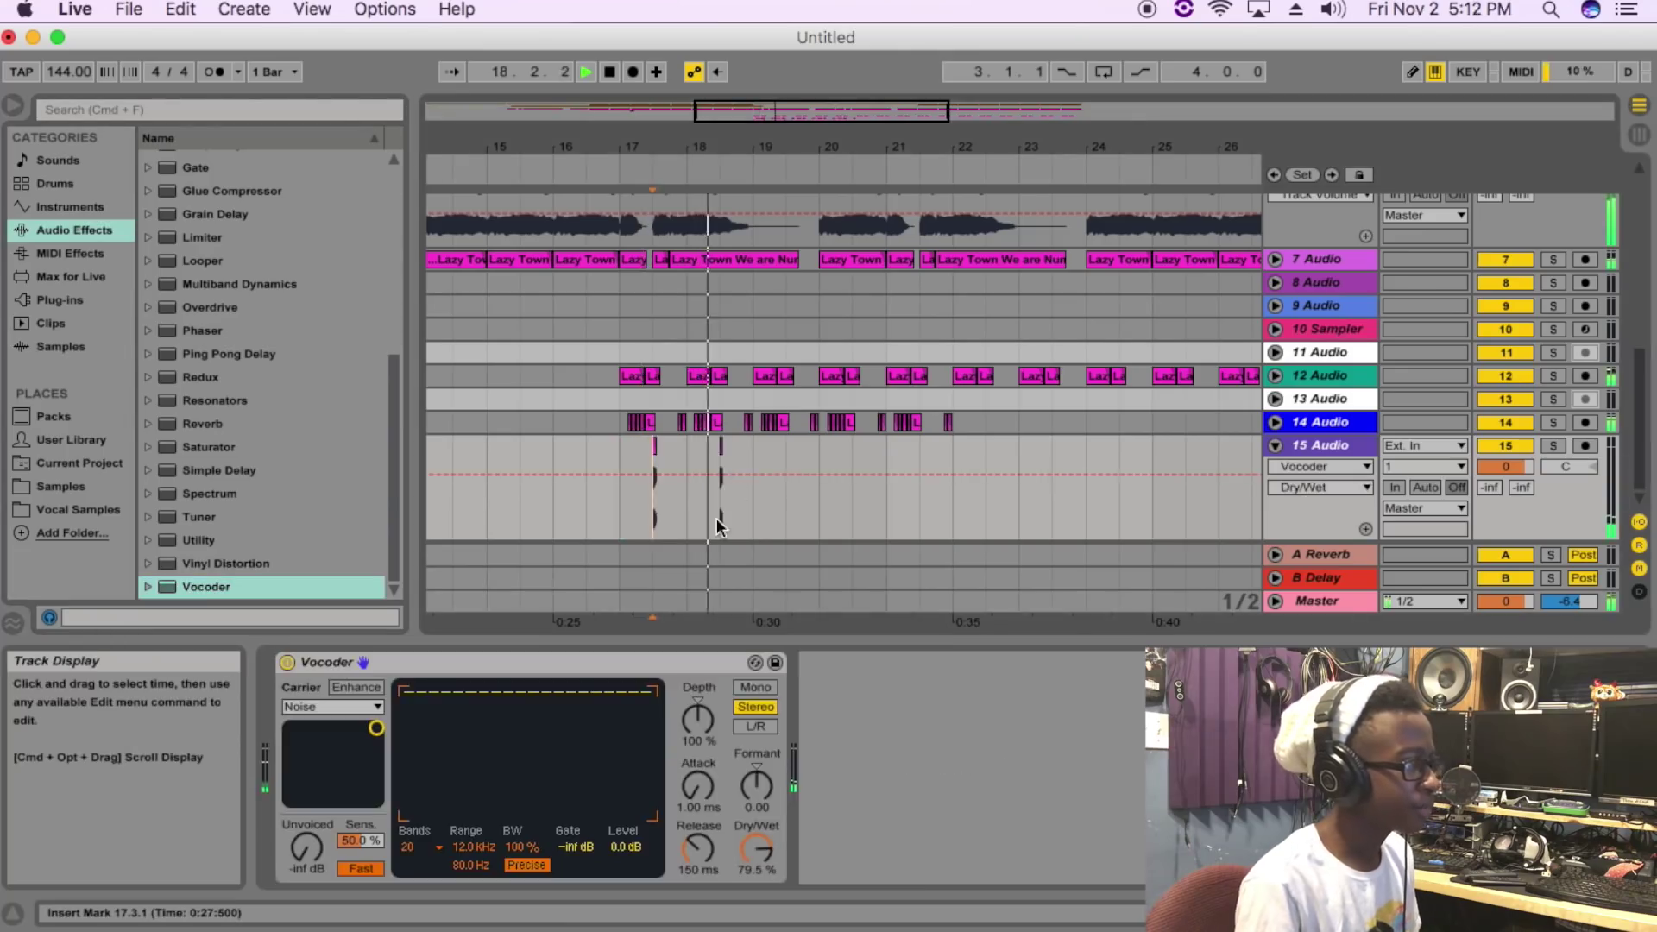
pyautogui.moveTo(720, 517); pyautogui.dragTo(753, 509)
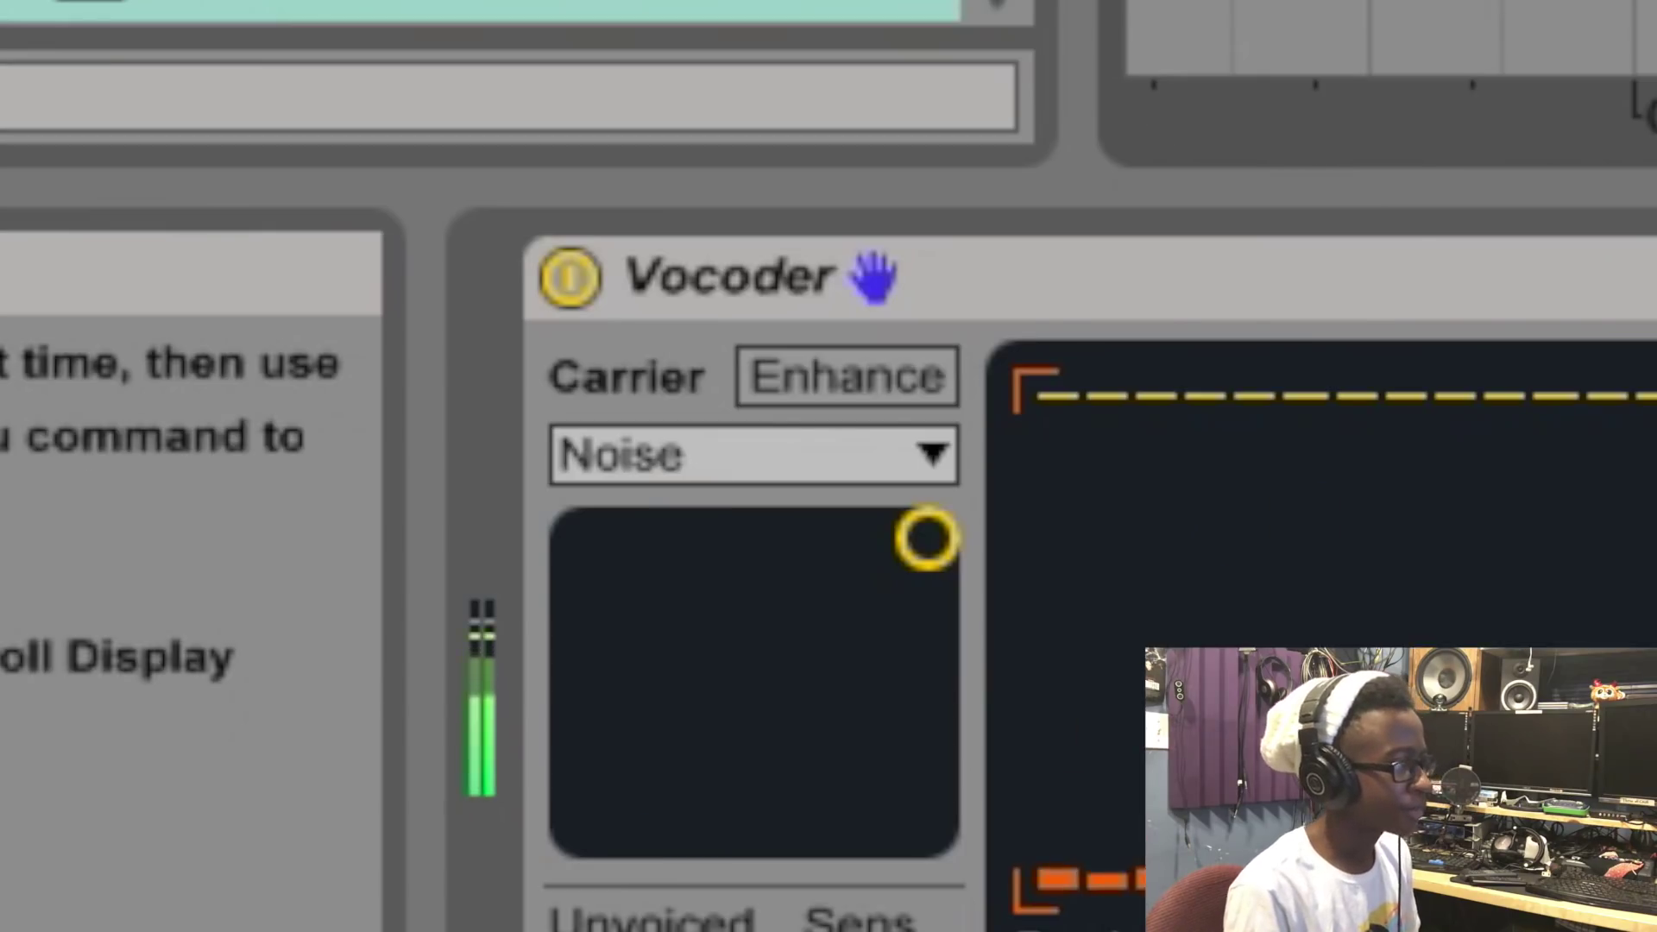
pyautogui.click(1274, 444)
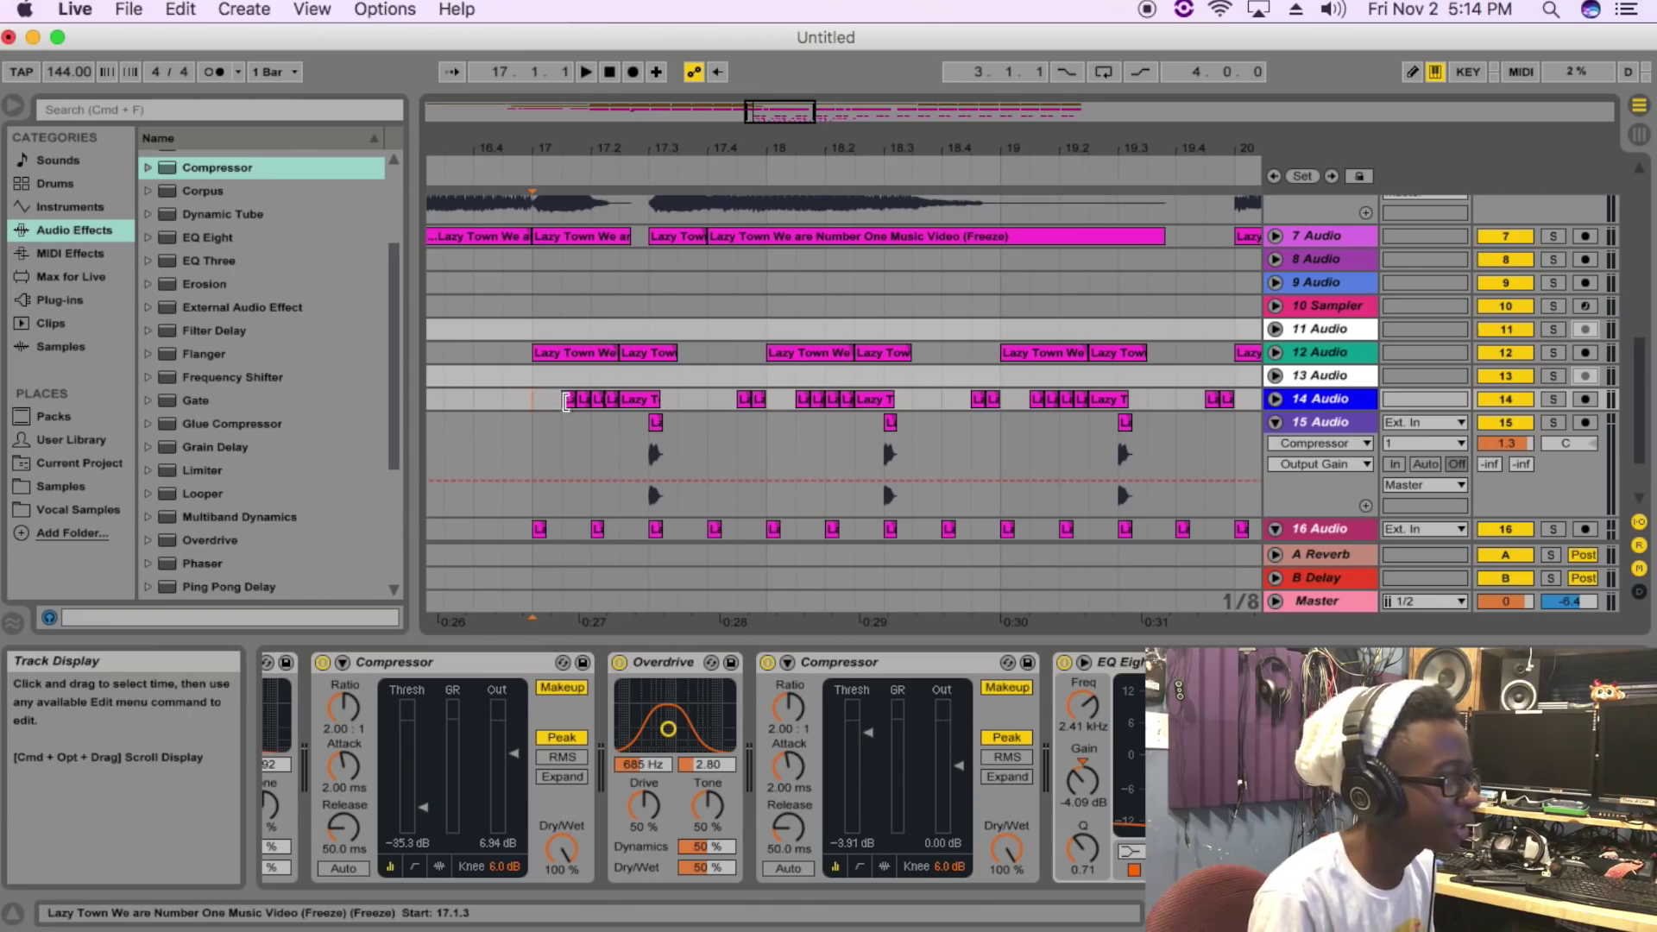
# Step: Audition the beat from 17.1.1 and duplicate the short slices on 14 Audio to fill the end of bar 20 up to bar 21
pyautogui.press('space')
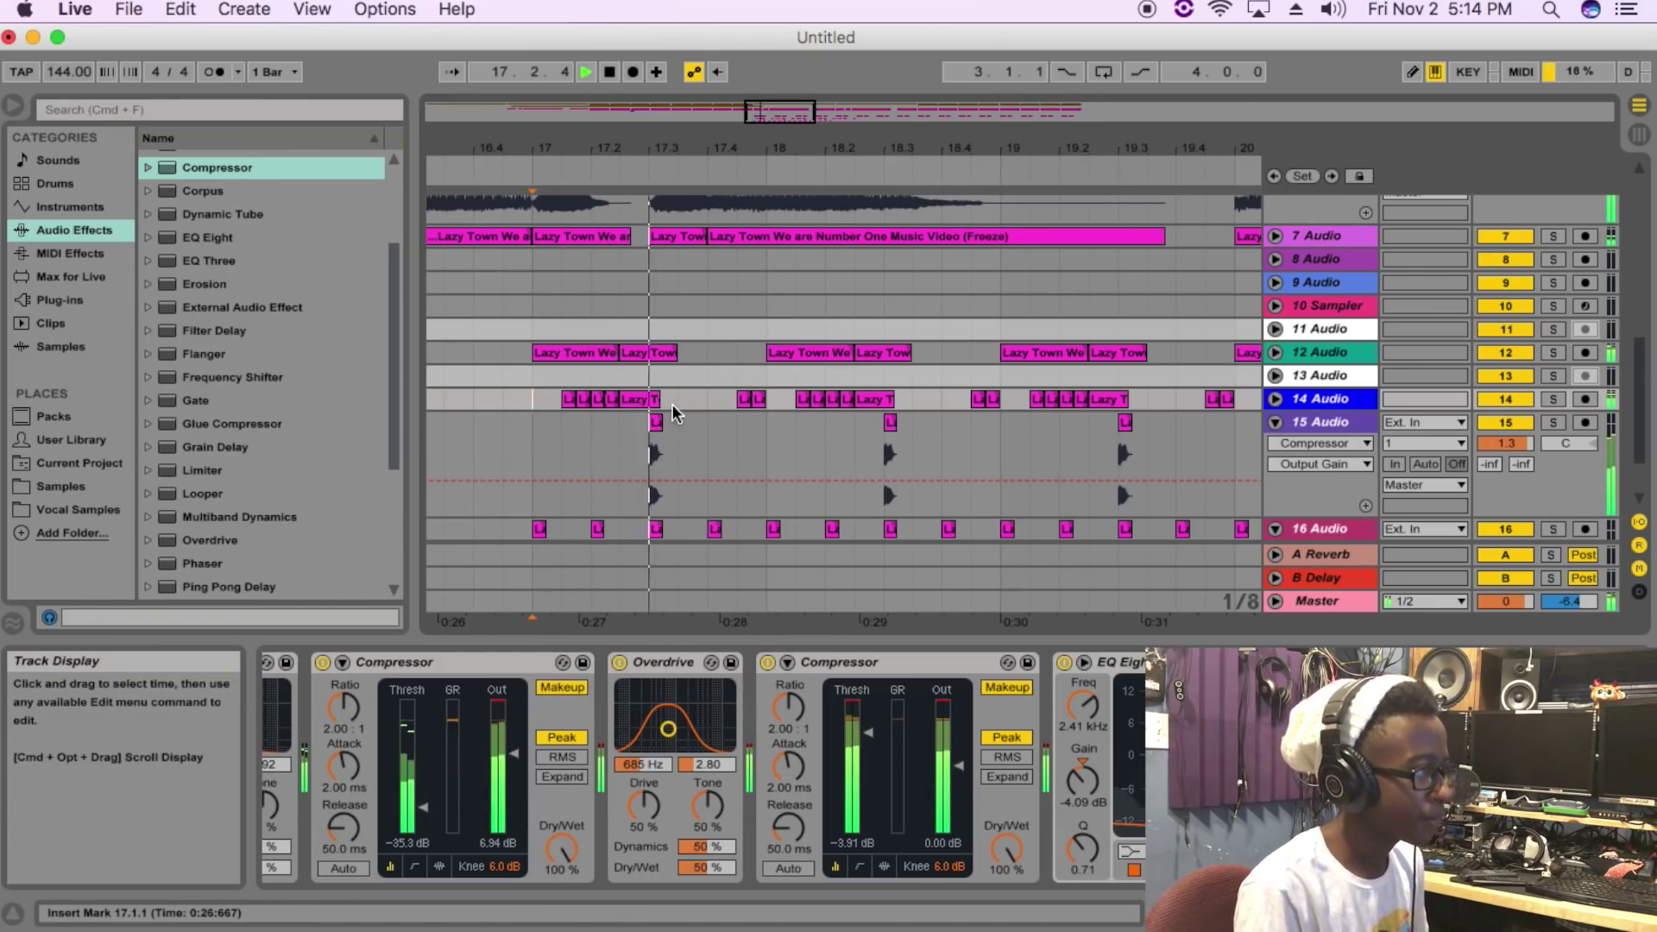
pyautogui.click(778, 380)
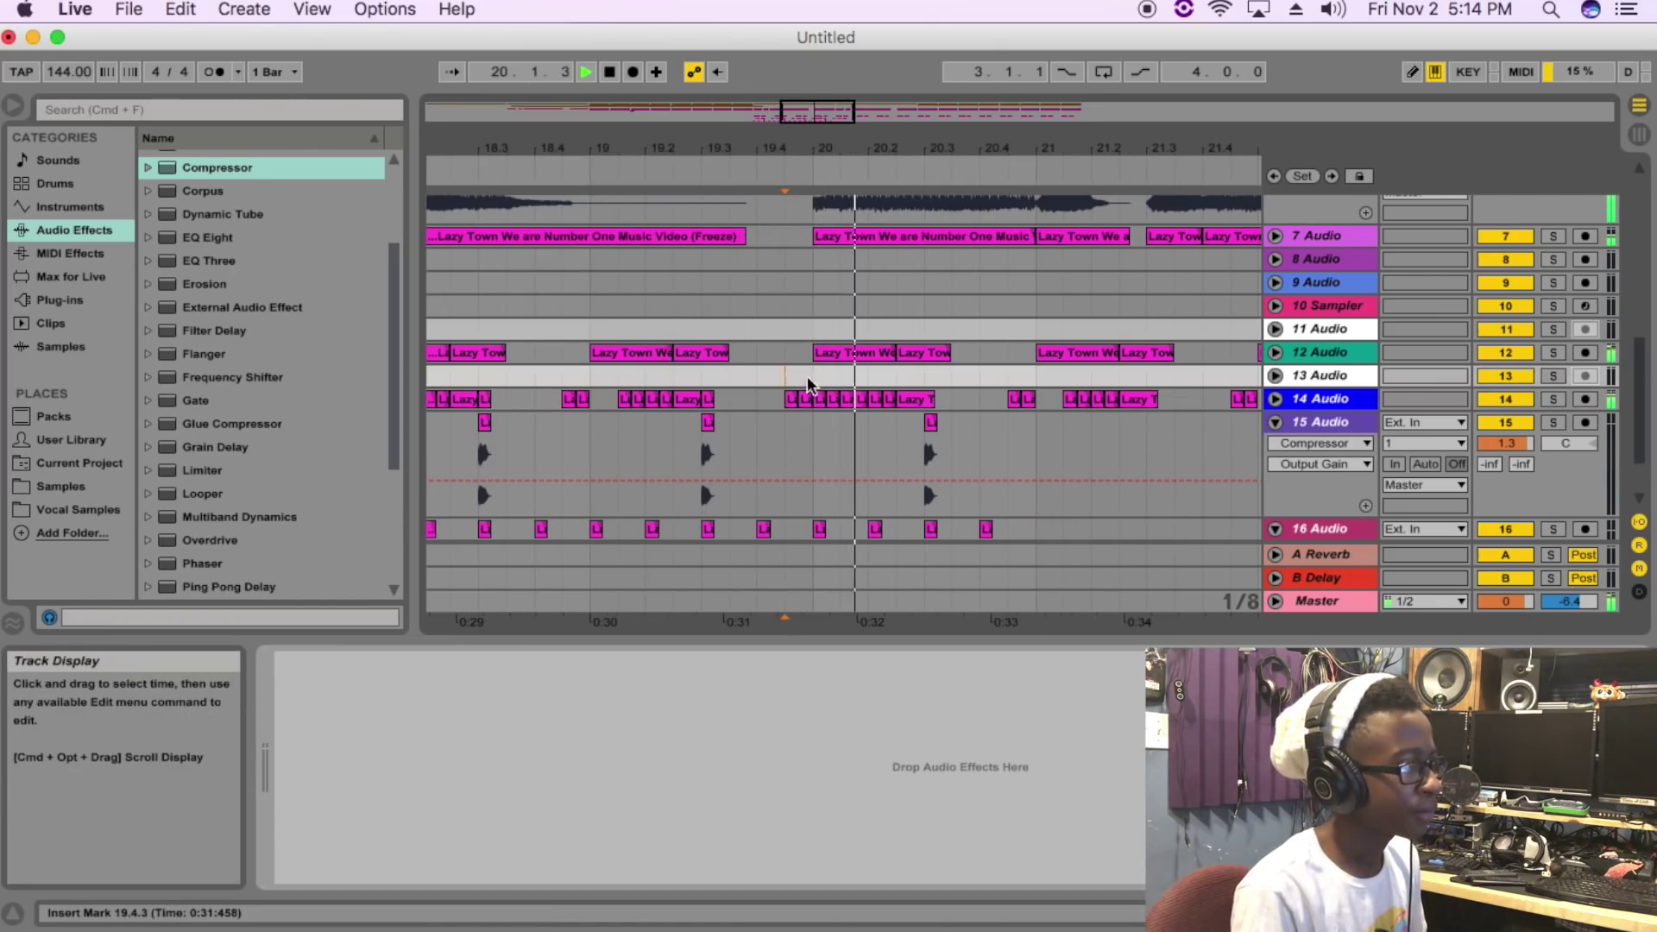
pyautogui.press('super+d')
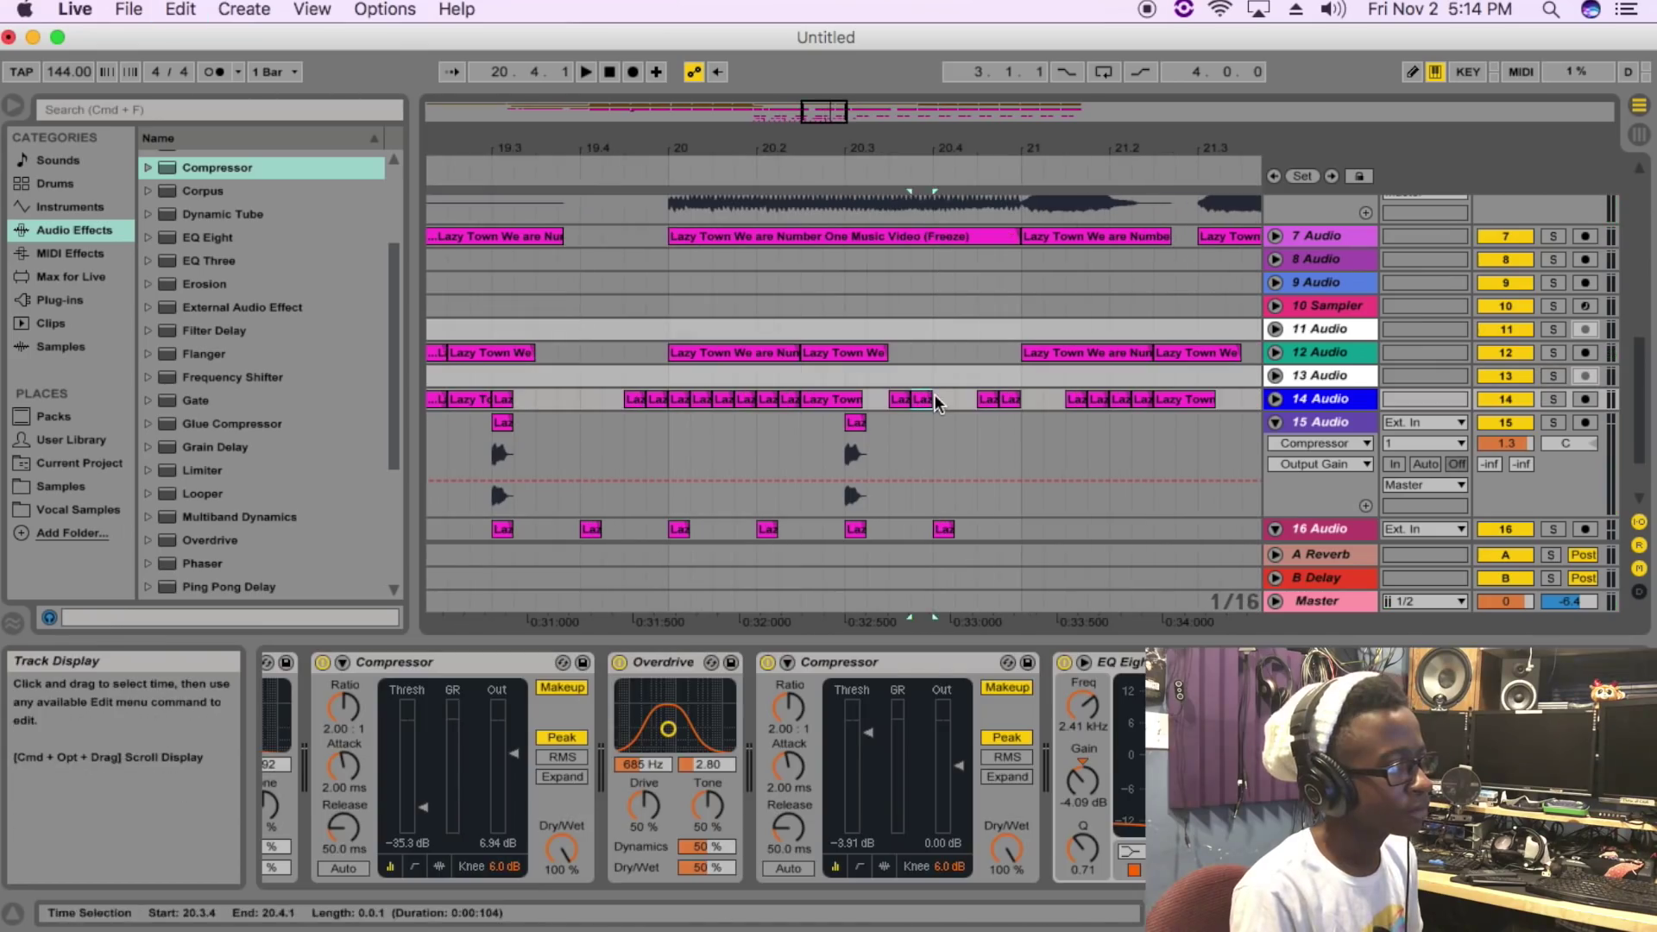
pyautogui.press('space')
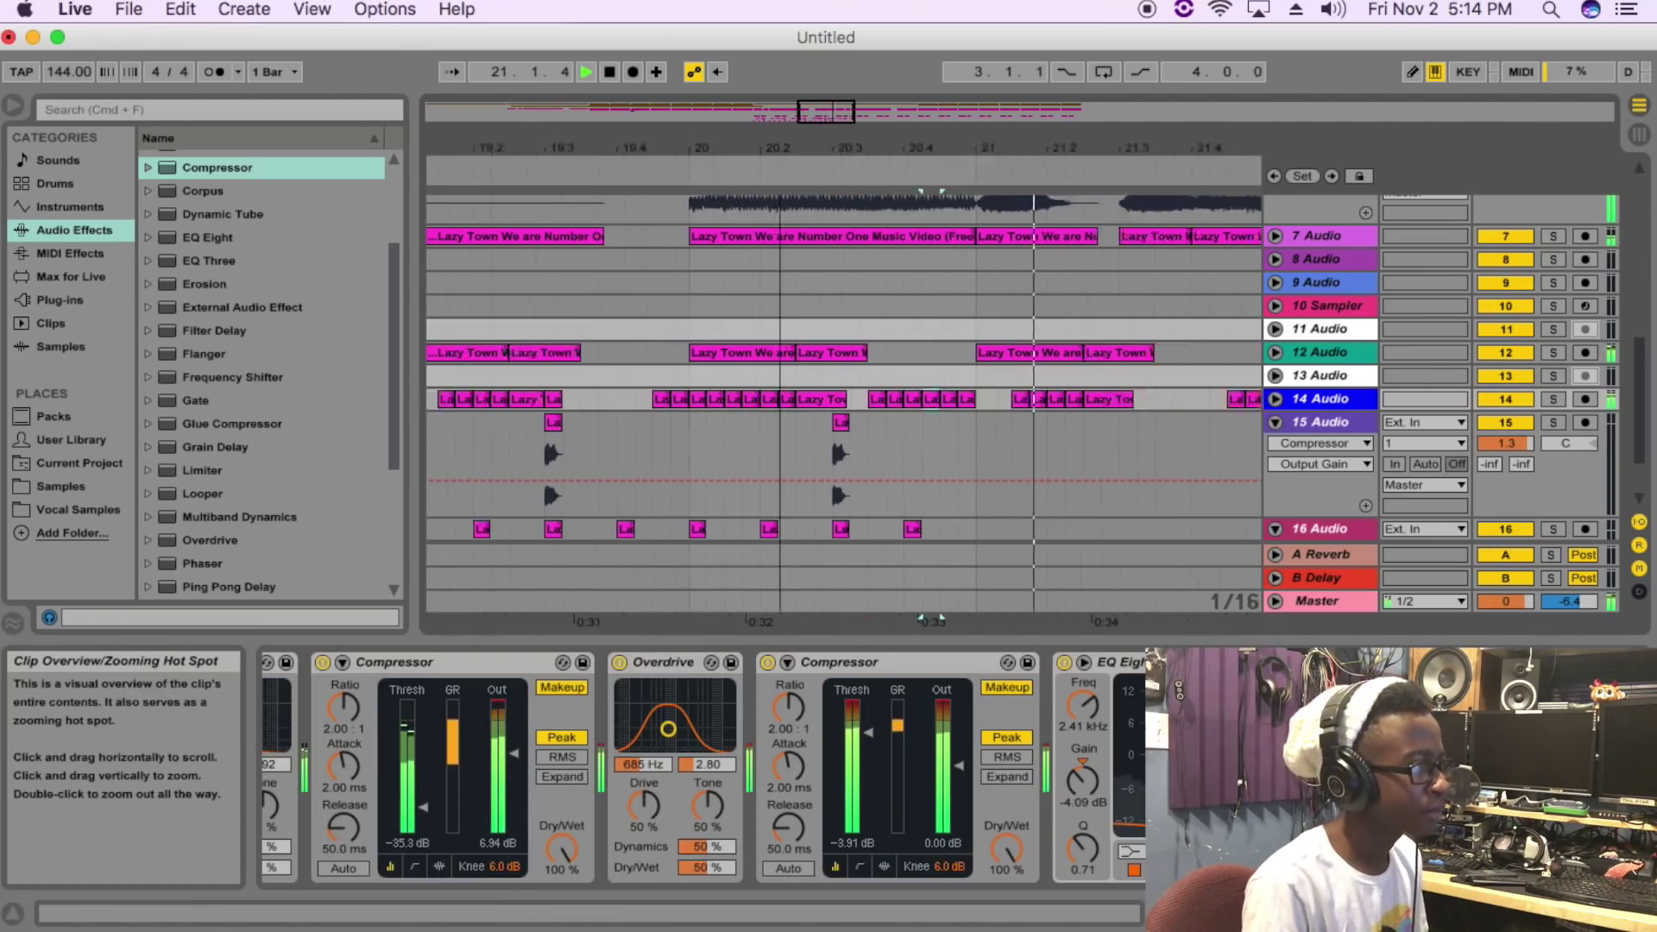
pyautogui.moveTo(780, 147); pyautogui.dragTo(808, 193)
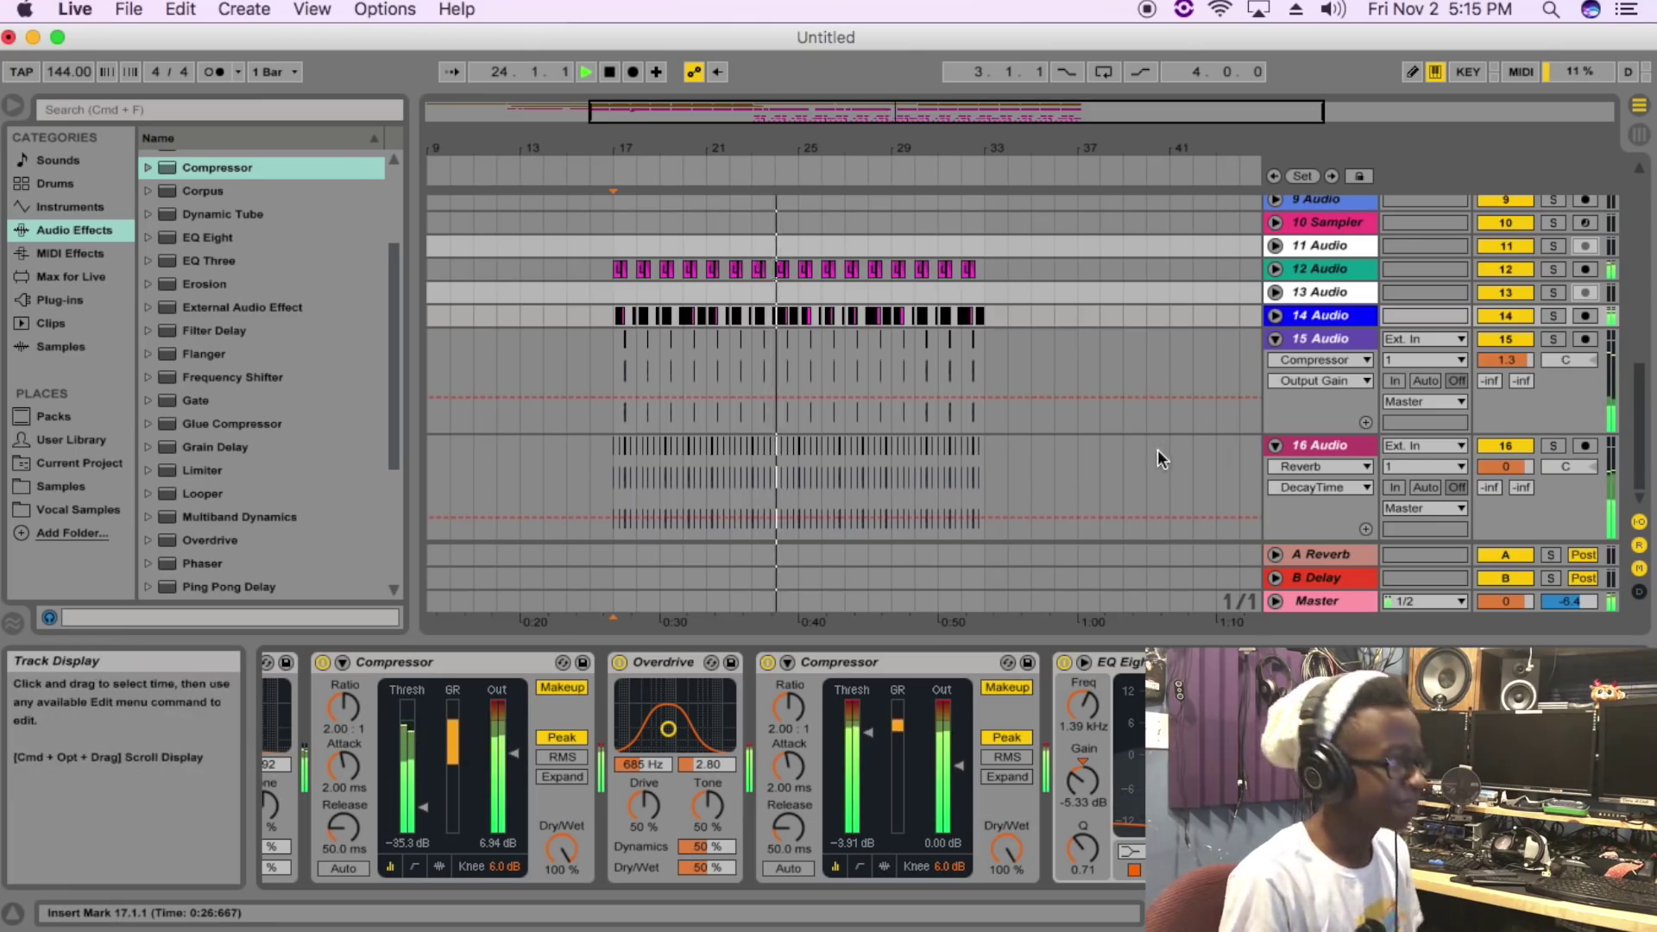
# Step: Extend the slice roll on 18 Audio to six slices leading into bar 17, and audition the transition from bar 16
pyautogui.scroll(6, 1157, 449)
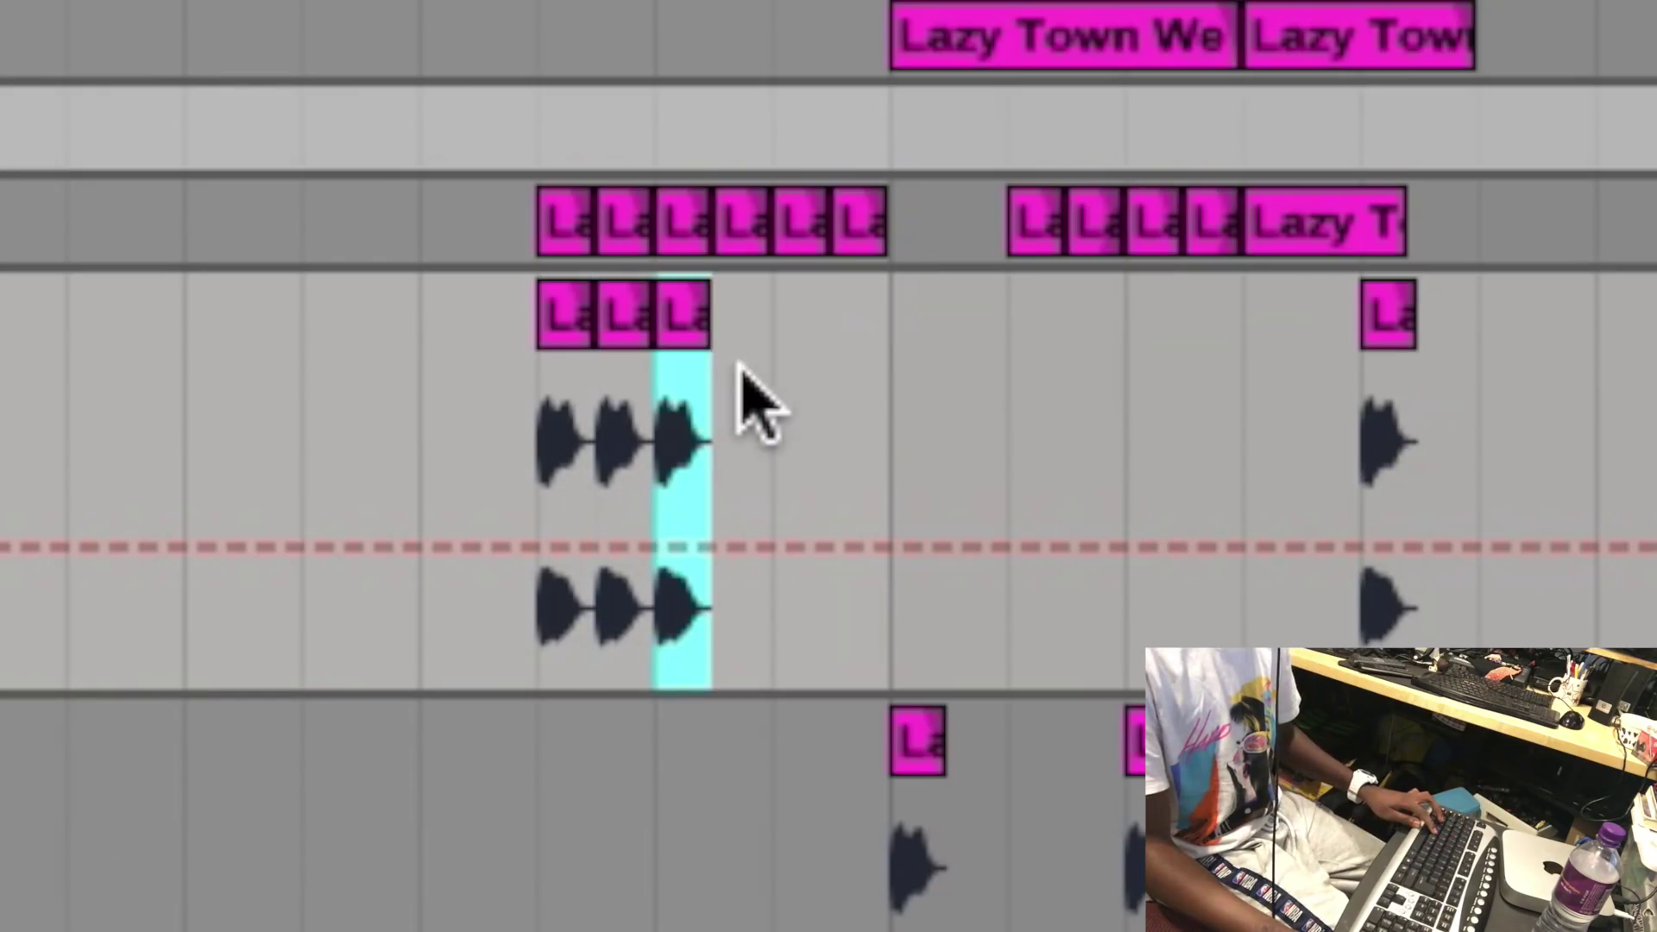
pyautogui.click(705, 366)
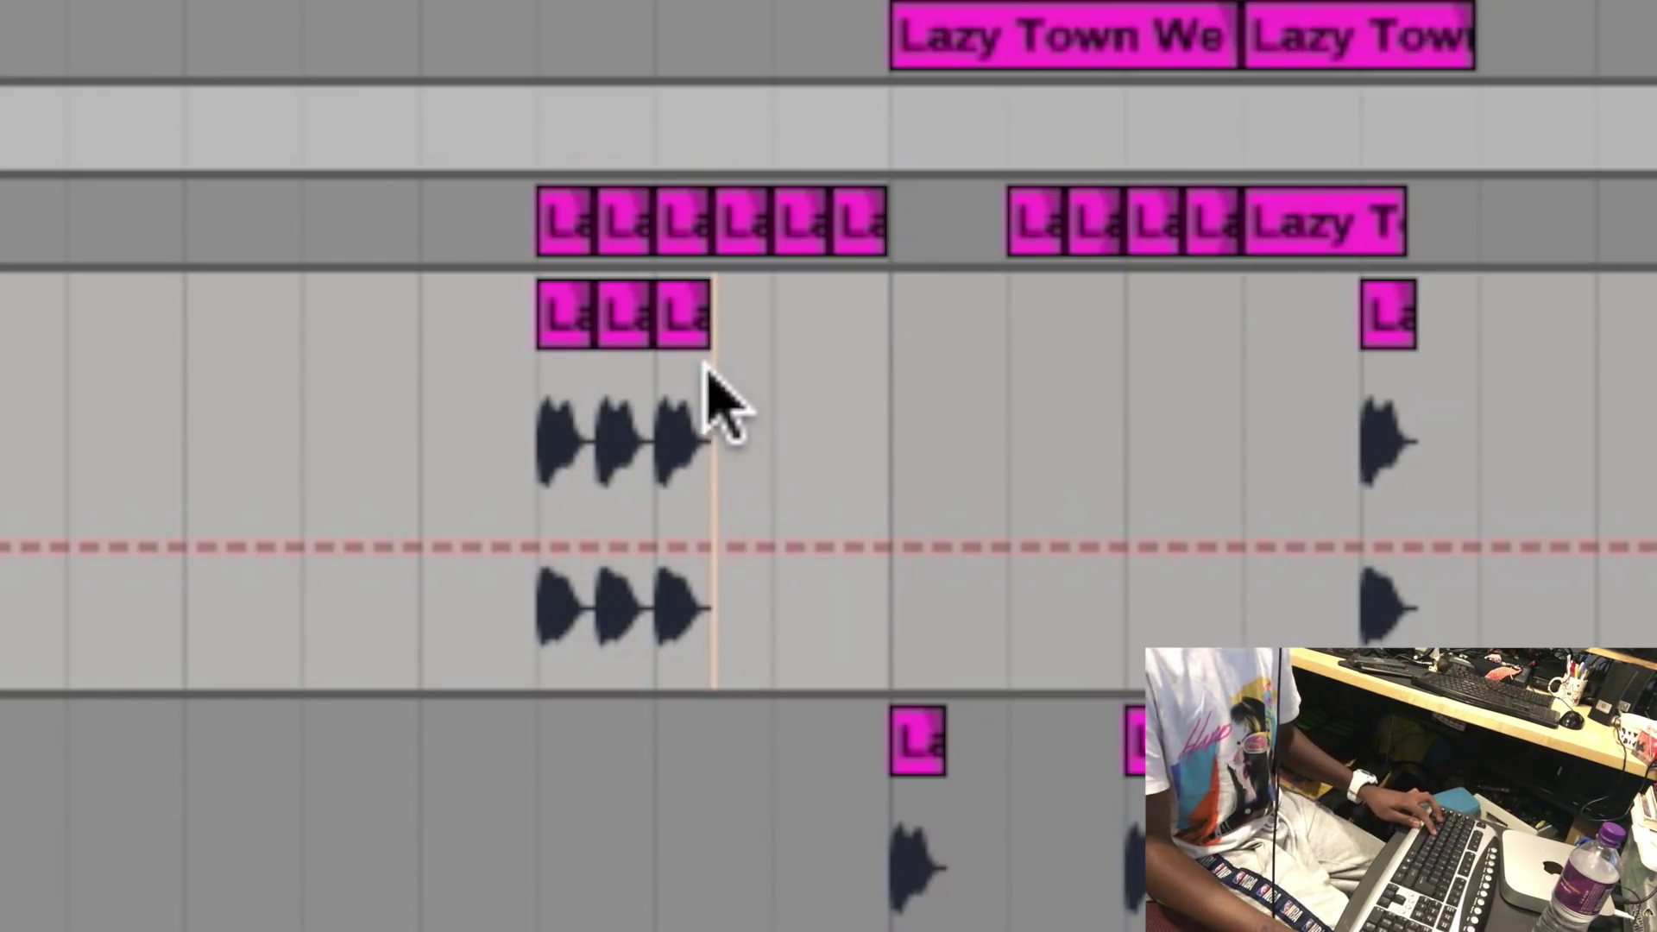
pyautogui.click(222, 473)
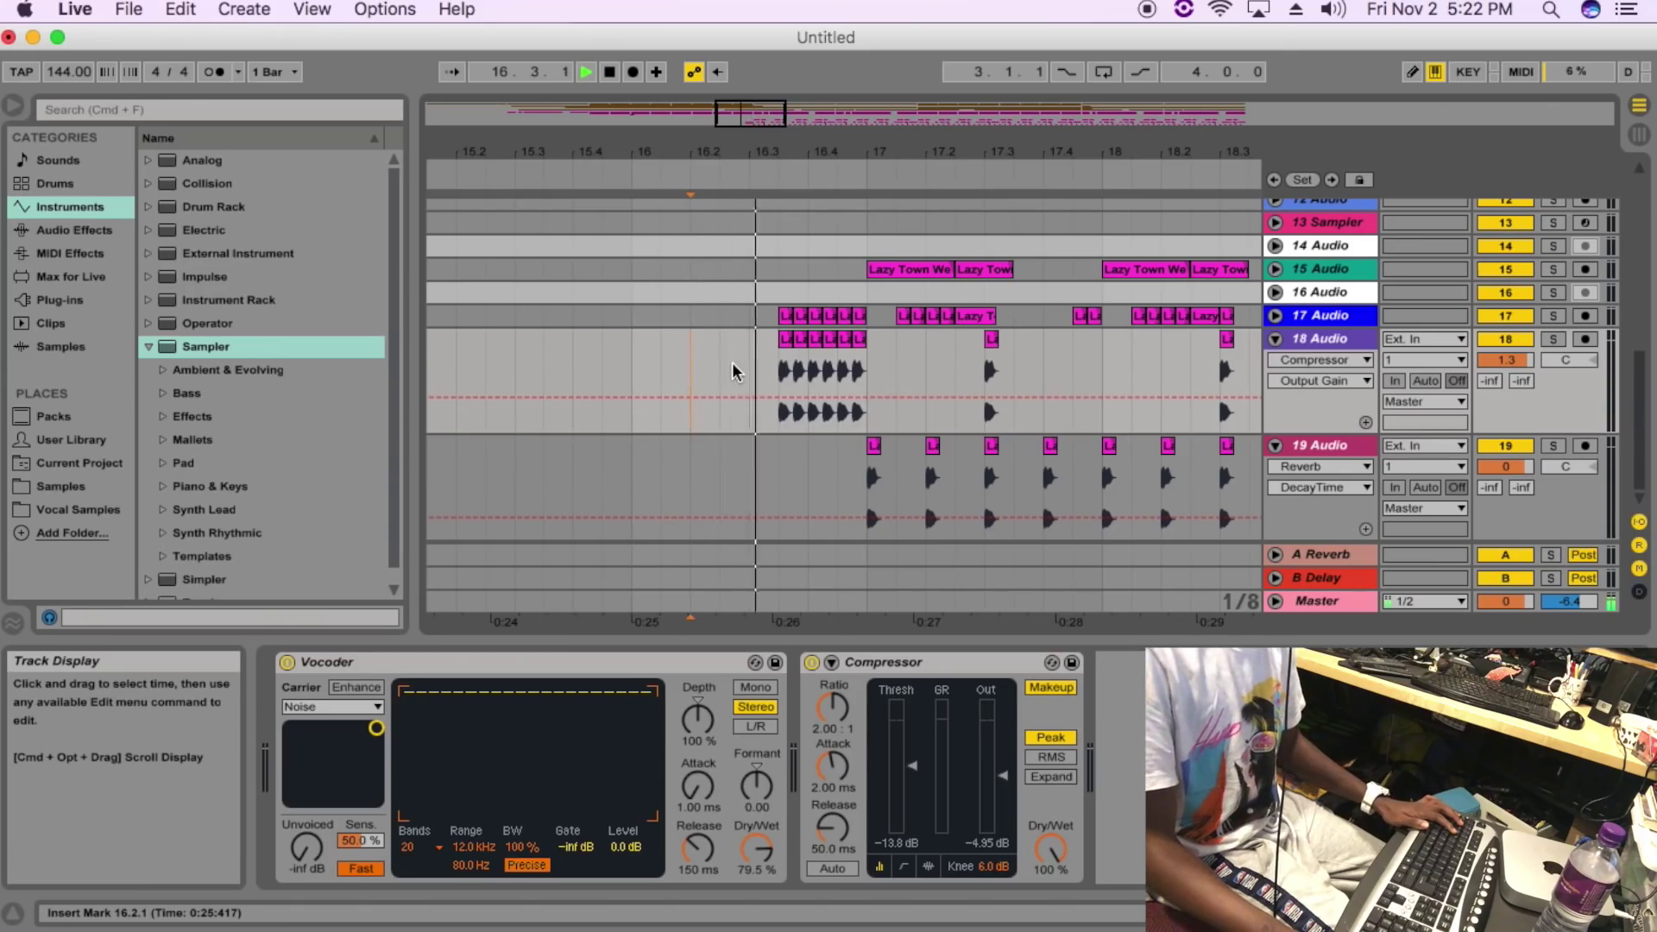
pyautogui.moveTo(707, 154); pyautogui.dragTo(694, 121)
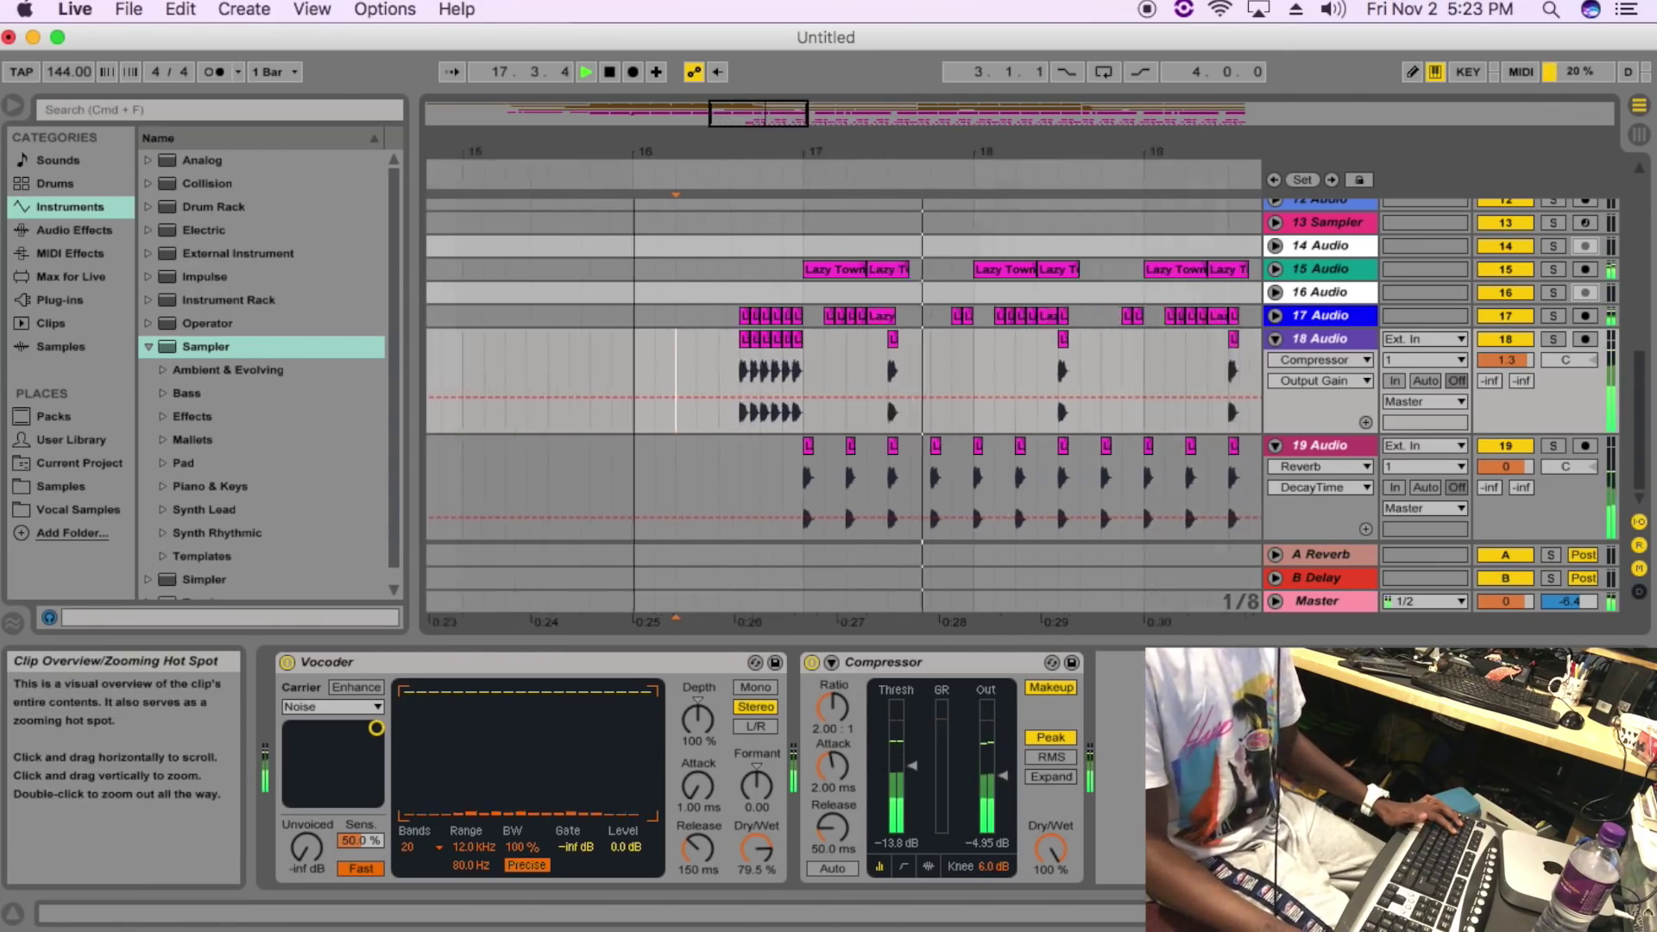
pyautogui.doubleClick(716, 112)
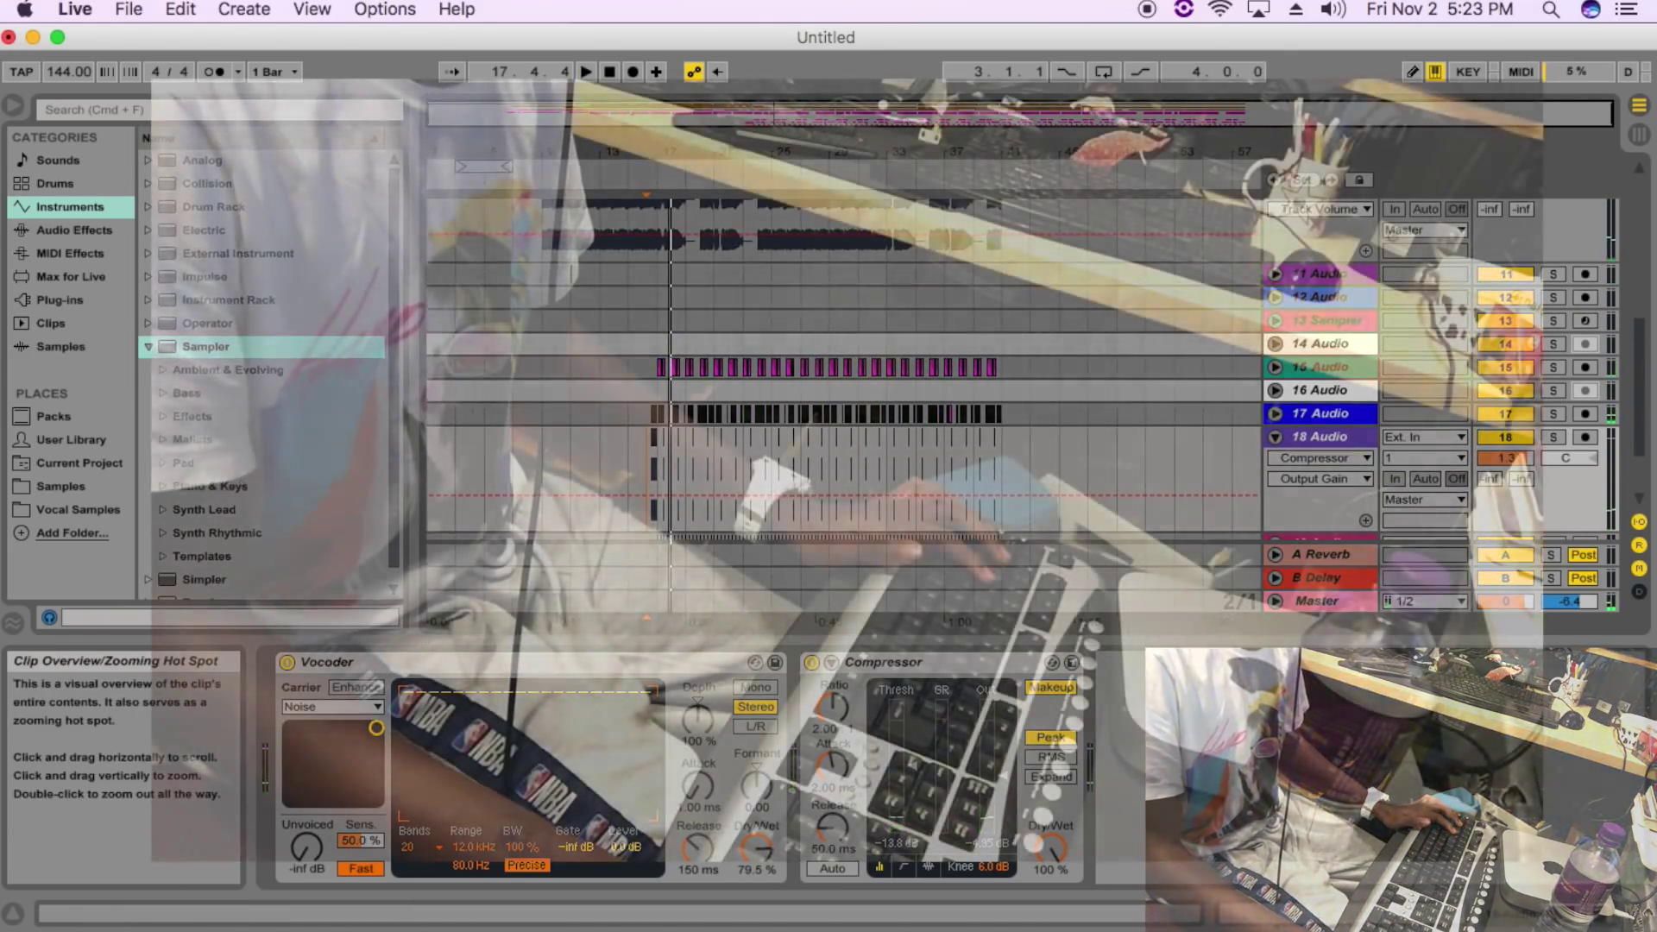